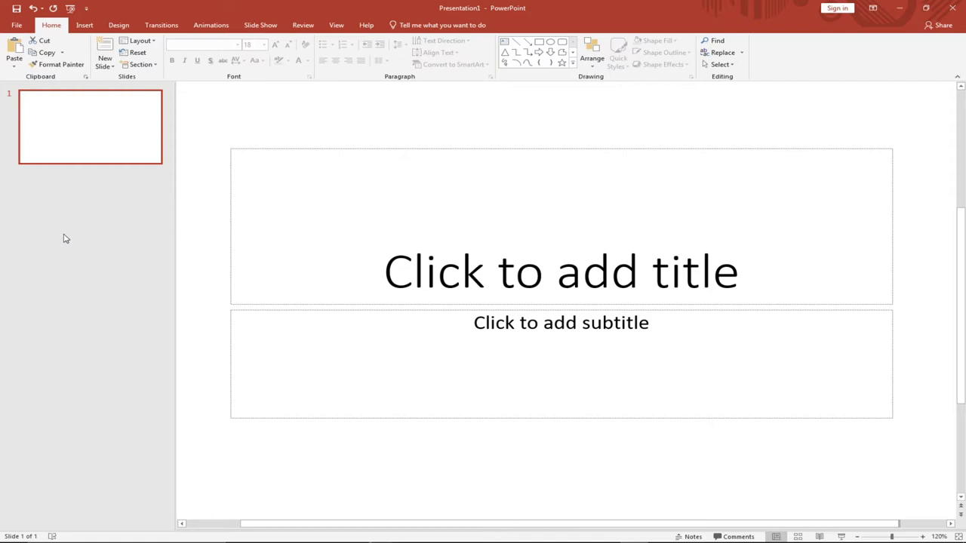
Add a second slide and delete its empty body placeholder.
{"action": "right_click", "coordinate": [76, 188]}
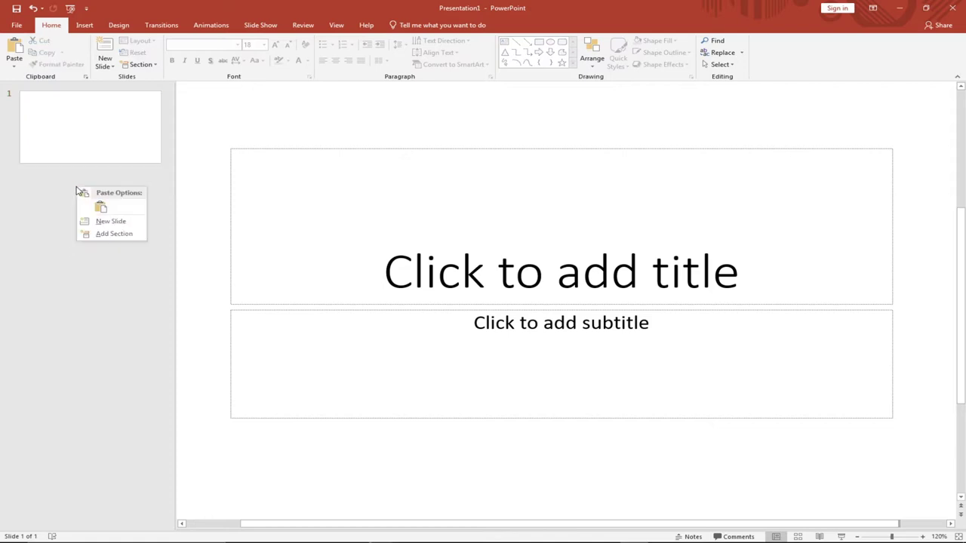
{"action": "left_click", "coordinate": [110, 221]}
{"action": "left_click", "coordinate": [230, 225]}
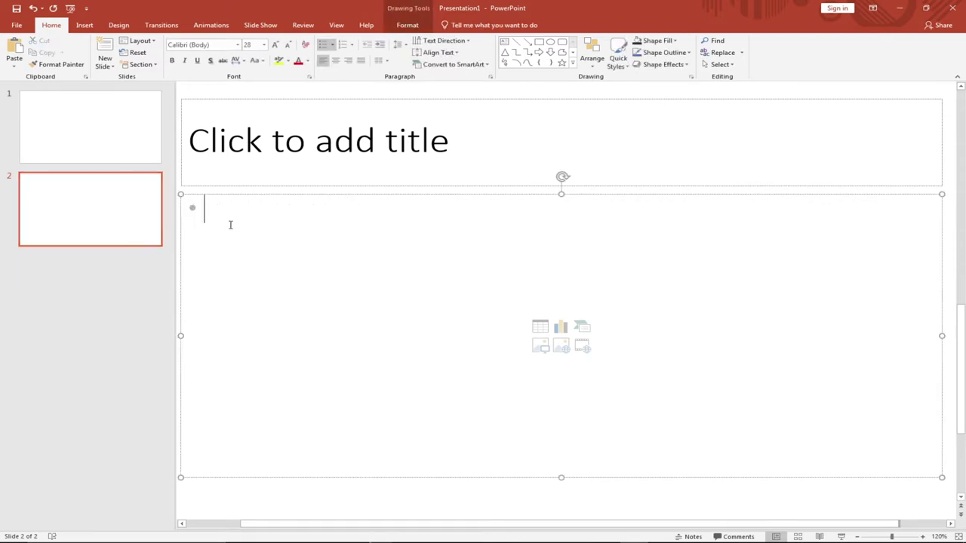
{"action": "left_click", "coordinate": [338, 197]}
{"action": "key", "text": "Delete"}
Insert a text box listing 'Networking techniques', 'Digital marketing for beginners', 'Web application development'.
{"action": "left_click", "coordinate": [84, 25]}
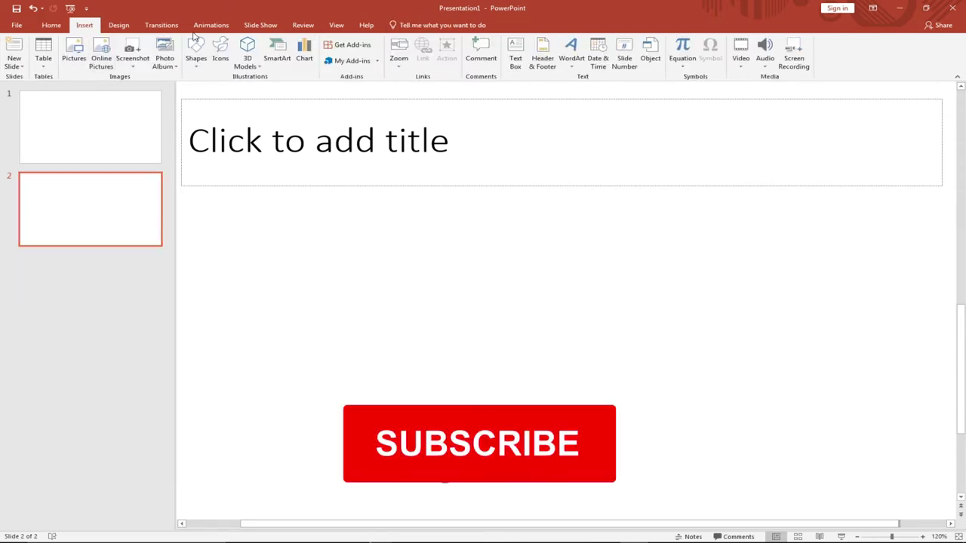
{"action": "left_click", "coordinate": [515, 60]}
{"action": "left_click", "coordinate": [325, 236]}
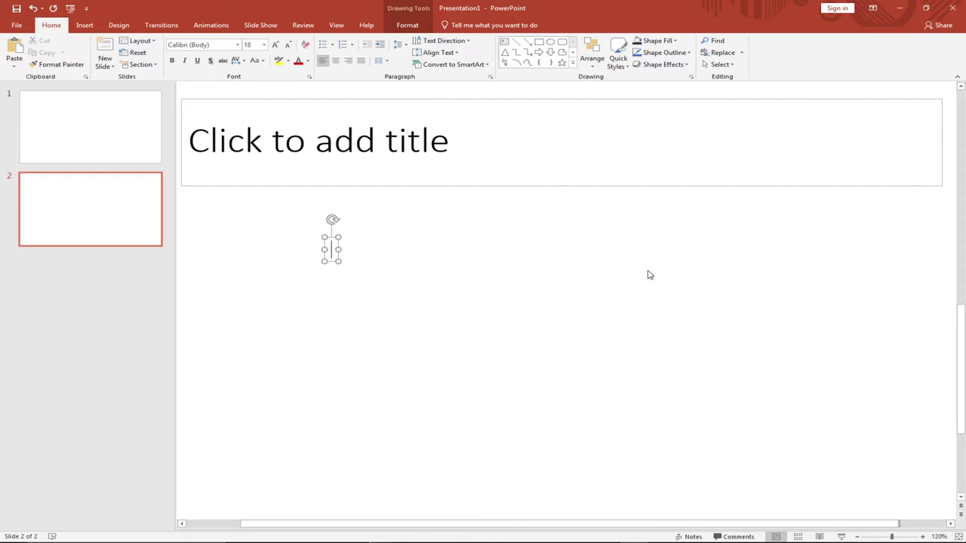
{"action": "type", "text": "ne"}
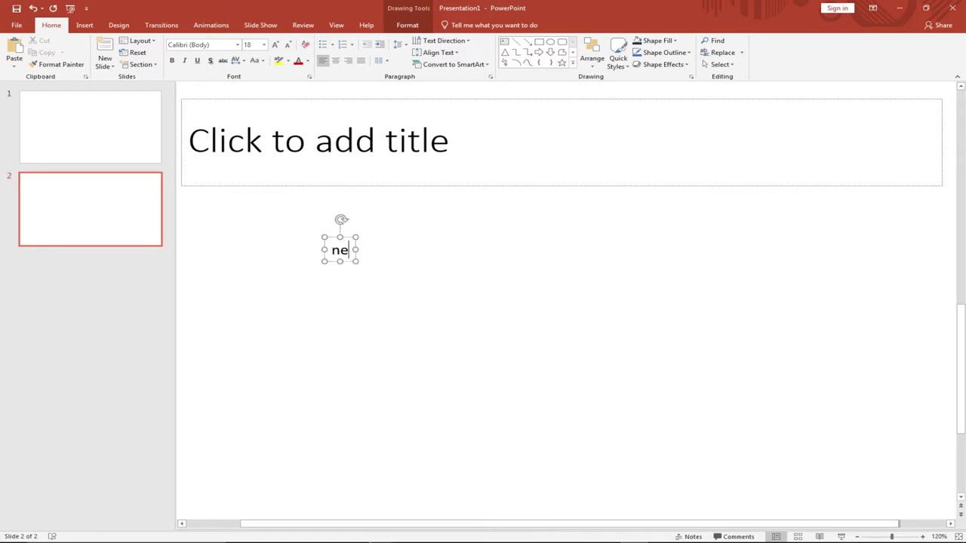
{"action": "type", "text": "tworking "}
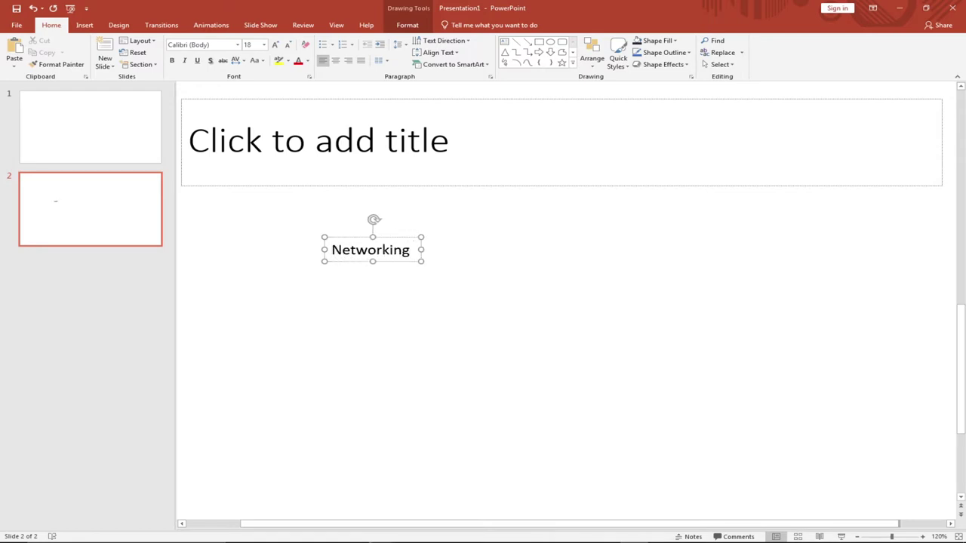
{"action": "type", "text": "tehcn"}
{"action": "key", "text": "BackSpace"}
{"action": "key", "text": "BackSpace"}
{"action": "key", "text": "BackSpace"}
{"action": "key", "text": "BackSpace"}
{"action": "type", "text": "echniques"}
{"action": "key", "text": "Return"}
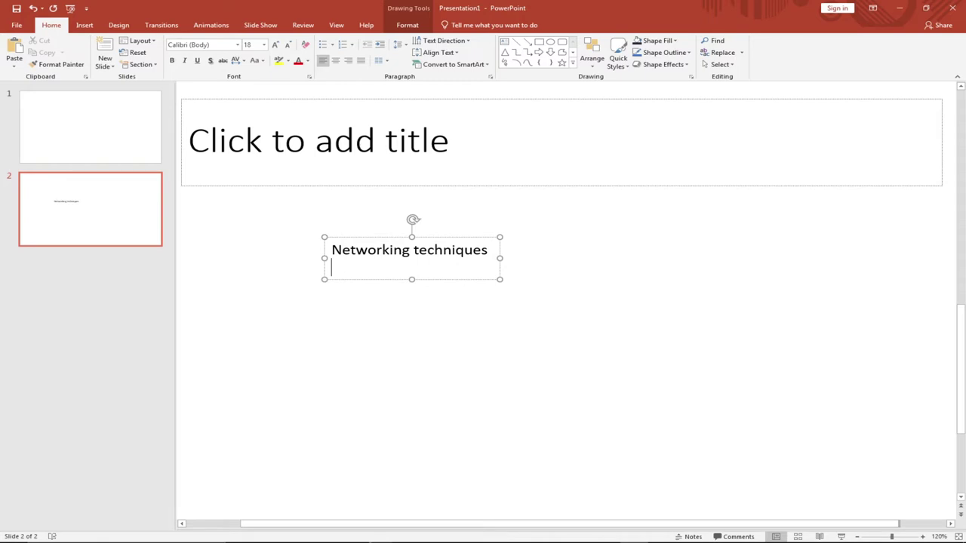
{"action": "type", "text": "digti"}
{"action": "key", "text": "BackSpace"}
{"action": "key", "text": "BackSpace"}
{"action": "type", "text": "ital marketing"}
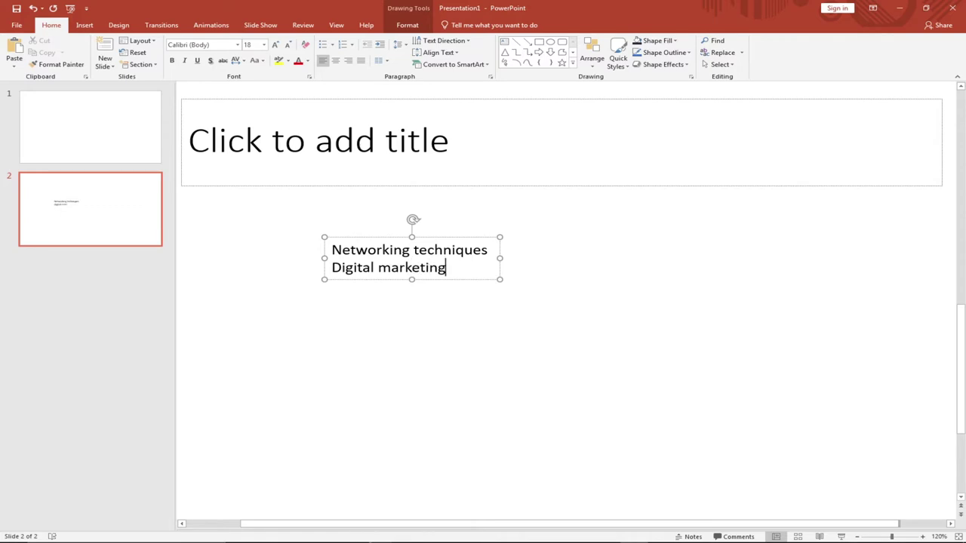
{"action": "type", "text": " for beginners"}
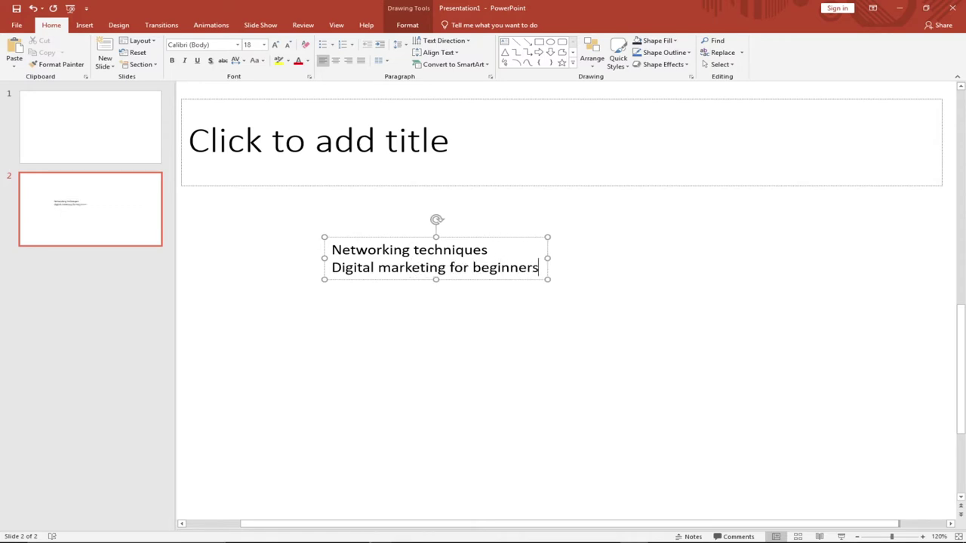
{"action": "key", "text": "Return"}
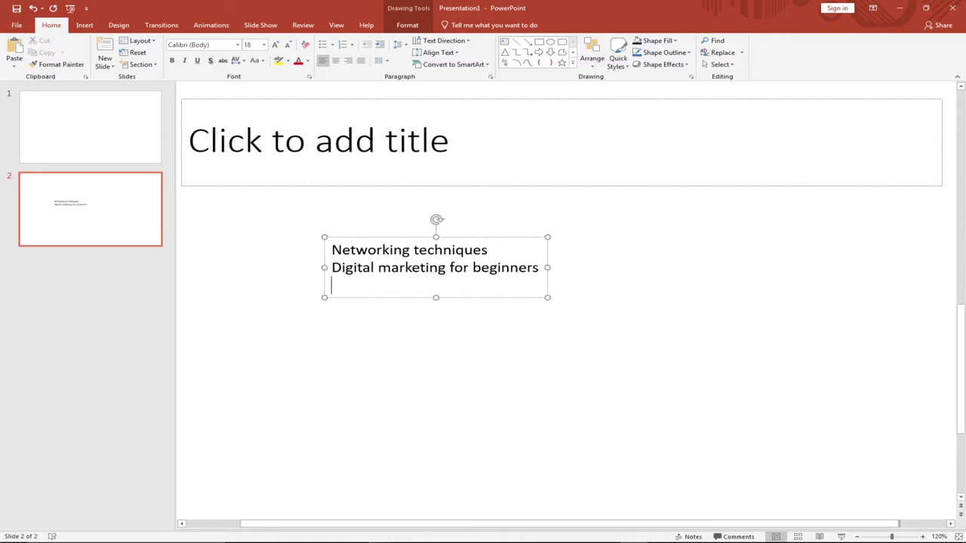
{"action": "type", "text": "web application development"}
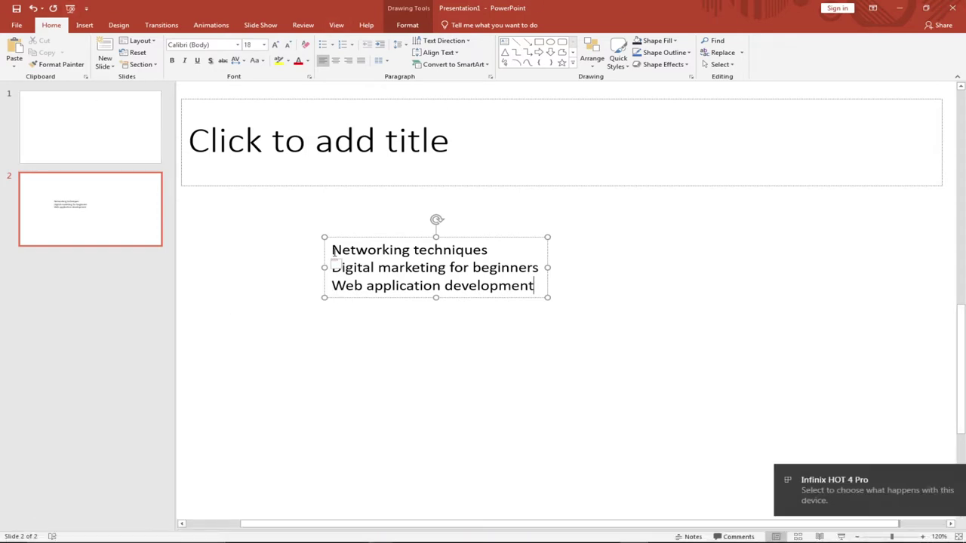
{"action": "left_click_drag", "start_coordinate": [332, 252], "coordinate": [540, 290]}
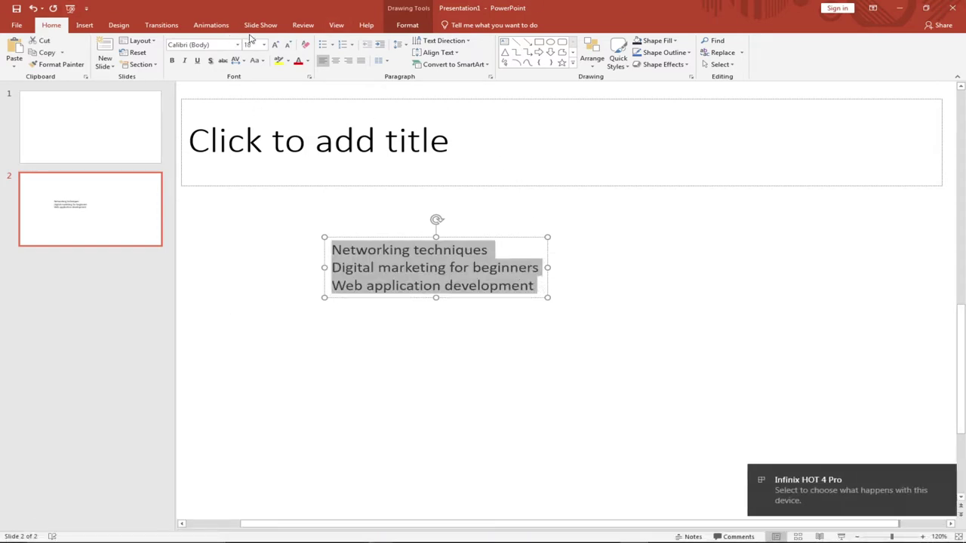
{"action": "left_click", "coordinate": [332, 44]}
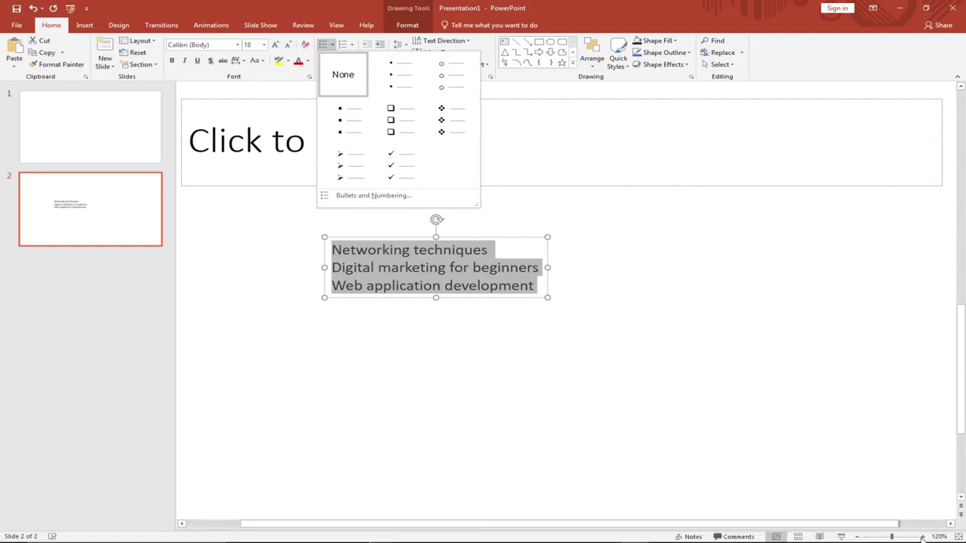
{"action": "left_click", "coordinate": [922, 537]}
{"action": "left_click", "coordinate": [525, 336]}
{"action": "left_click", "coordinate": [462, 251]}
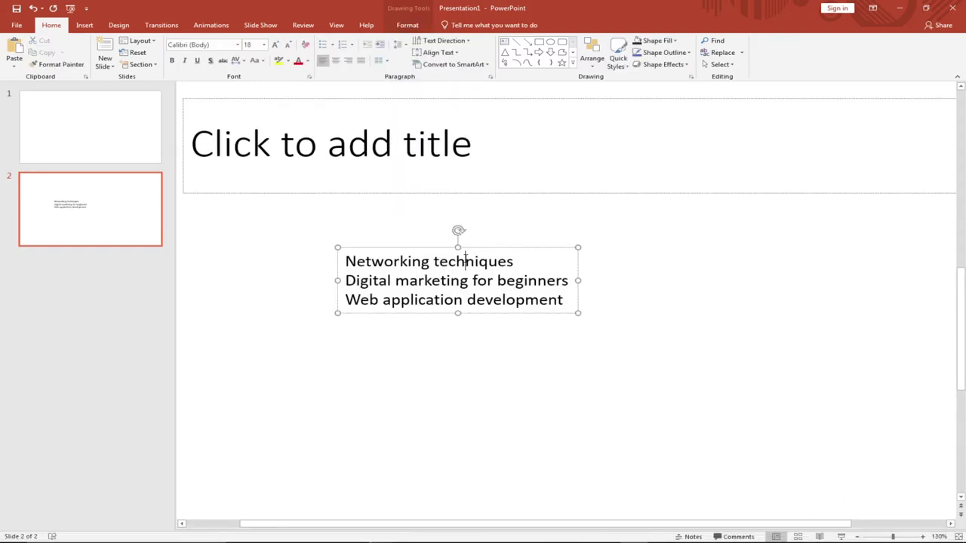
{"action": "left_click", "coordinate": [467, 251]}
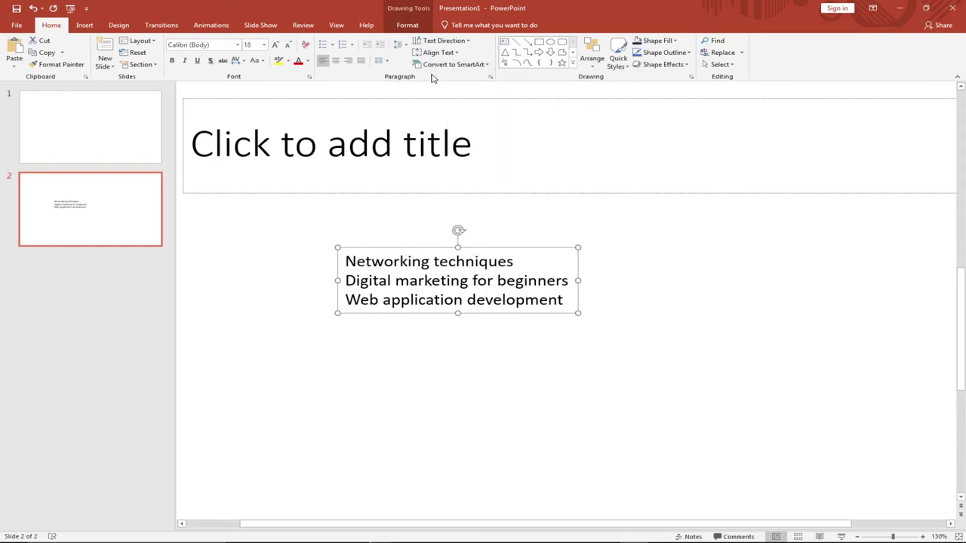
Convert the three-line text box to the Vertical Curved List layout from the List category.
{"action": "left_click", "coordinate": [487, 65]}
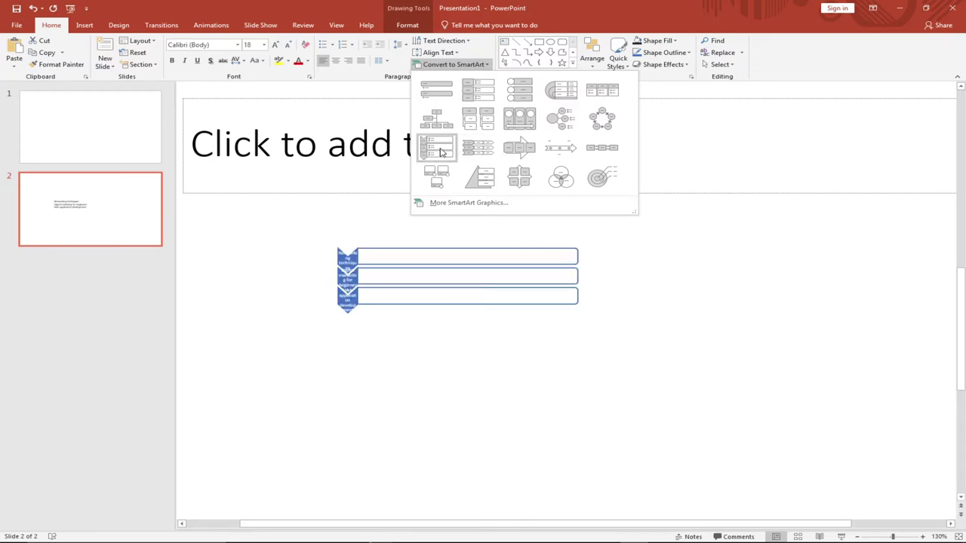
{"action": "left_click", "coordinate": [455, 205]}
{"action": "left_click", "coordinate": [309, 215]}
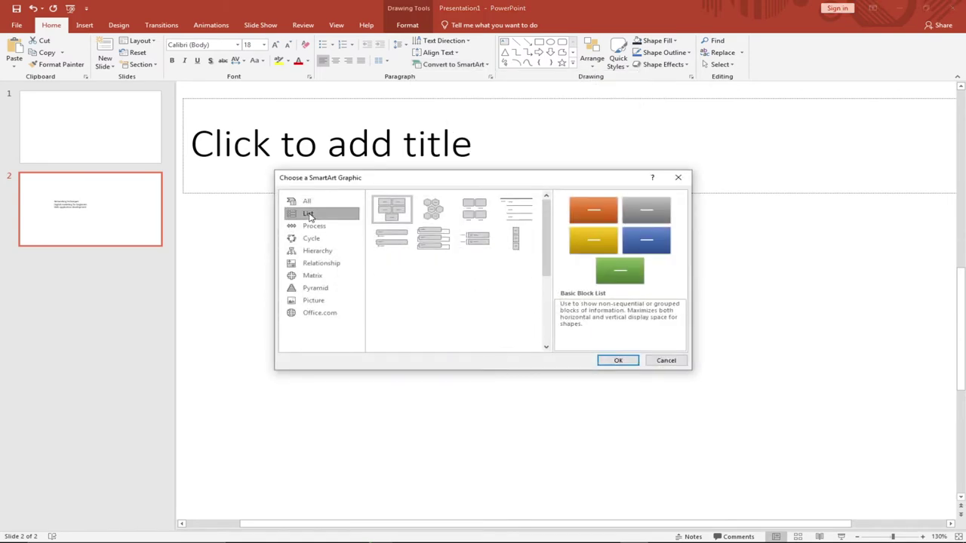
{"action": "scroll", "coordinate": [456, 276], "scroll_direction": "down", "scroll_amount": 5}
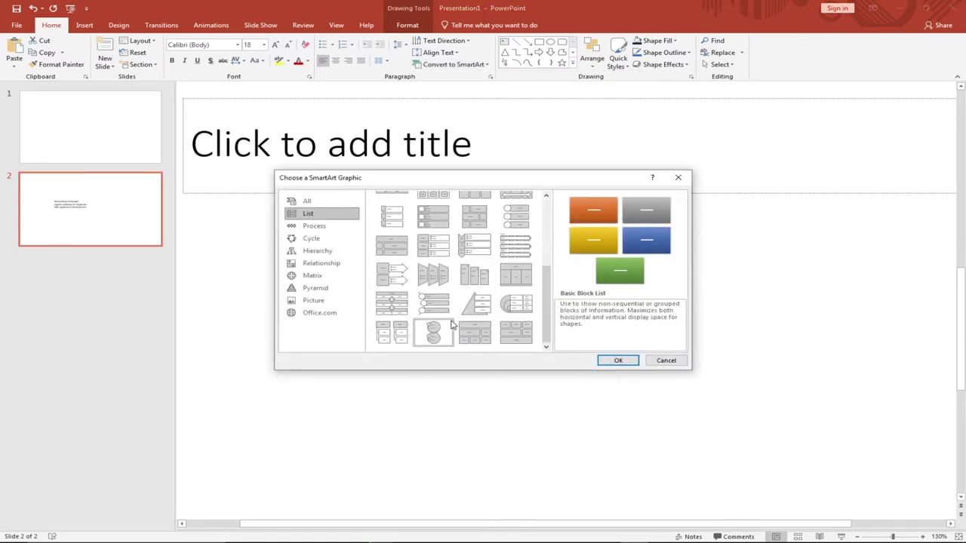
{"action": "left_click", "coordinate": [439, 308]}
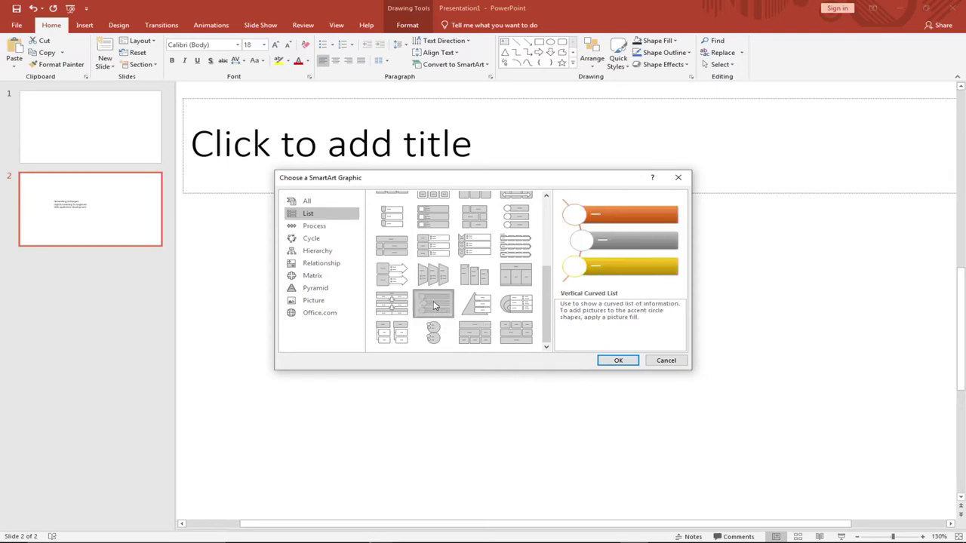
{"action": "left_click", "coordinate": [614, 361]}
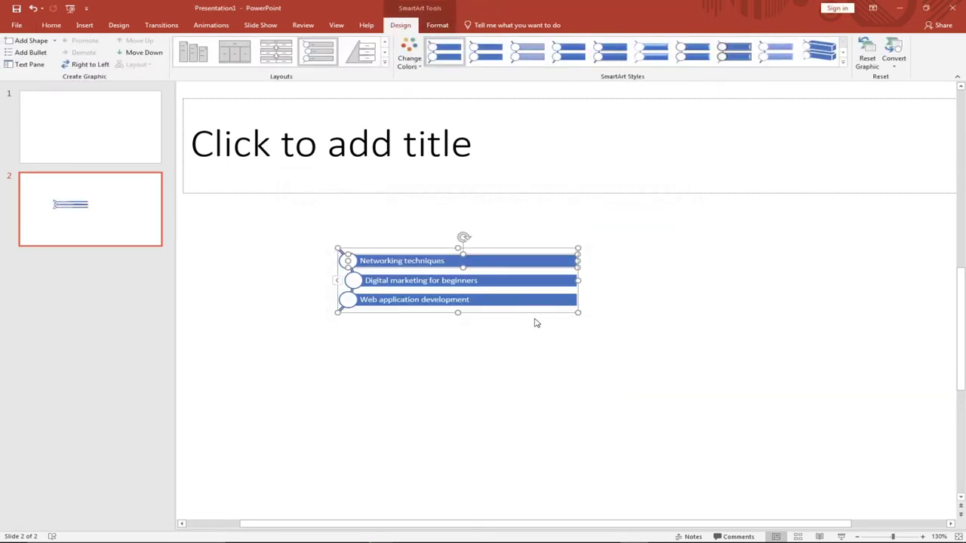
Enlarge the SmartArt graphic down-right and move it up and left.
{"action": "left_click_drag", "start_coordinate": [578, 313], "coordinate": [780, 453]}
{"action": "left_click", "coordinate": [417, 271]}
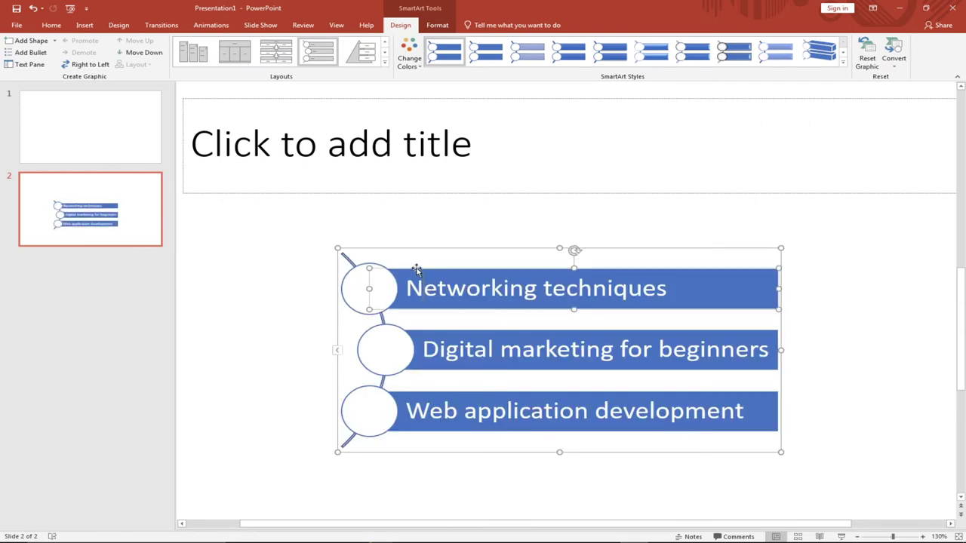
{"action": "left_click_drag", "start_coordinate": [416, 252], "coordinate": [362, 233]}
{"action": "left_click", "coordinate": [668, 283]}
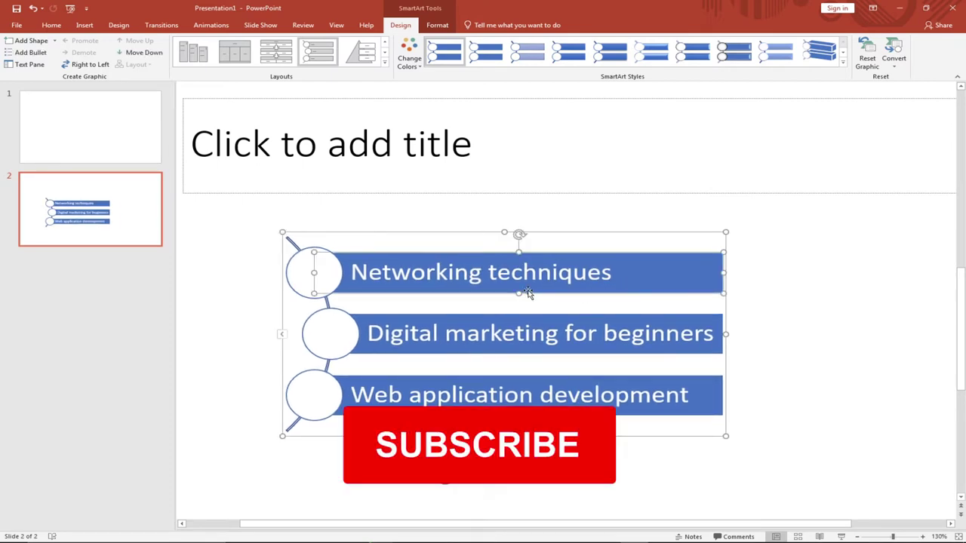
{"action": "left_click", "coordinate": [490, 349]}
Ungroup the whole SmartArt graphic into separate plain shapes.
{"action": "left_click", "coordinate": [427, 230]}
{"action": "right_click", "coordinate": [435, 236]}
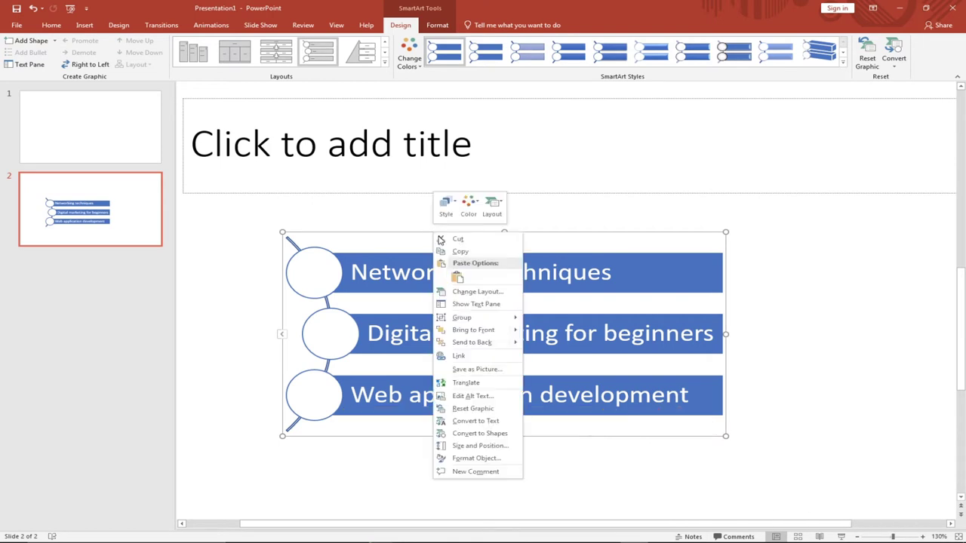
{"action": "mouse_move", "coordinate": [493, 323]}
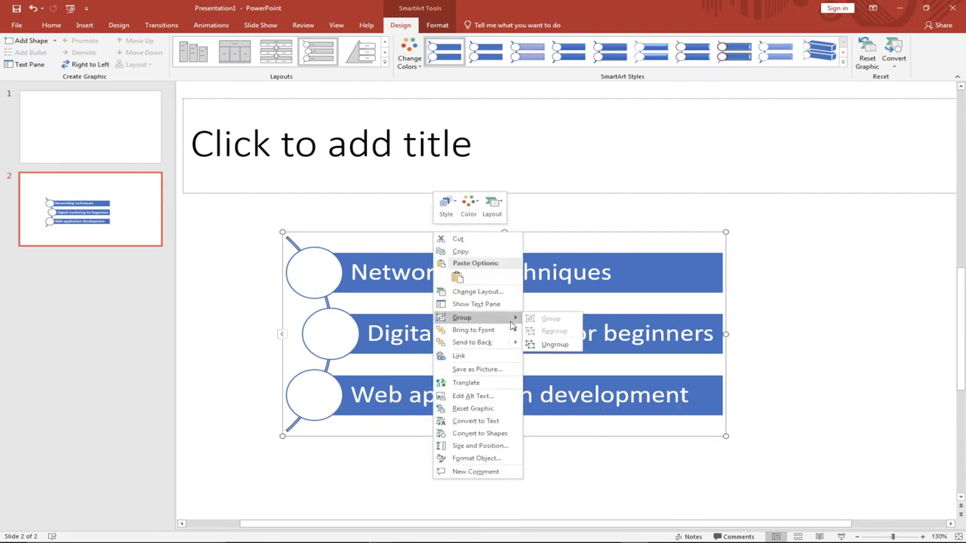
{"action": "left_click", "coordinate": [550, 345]}
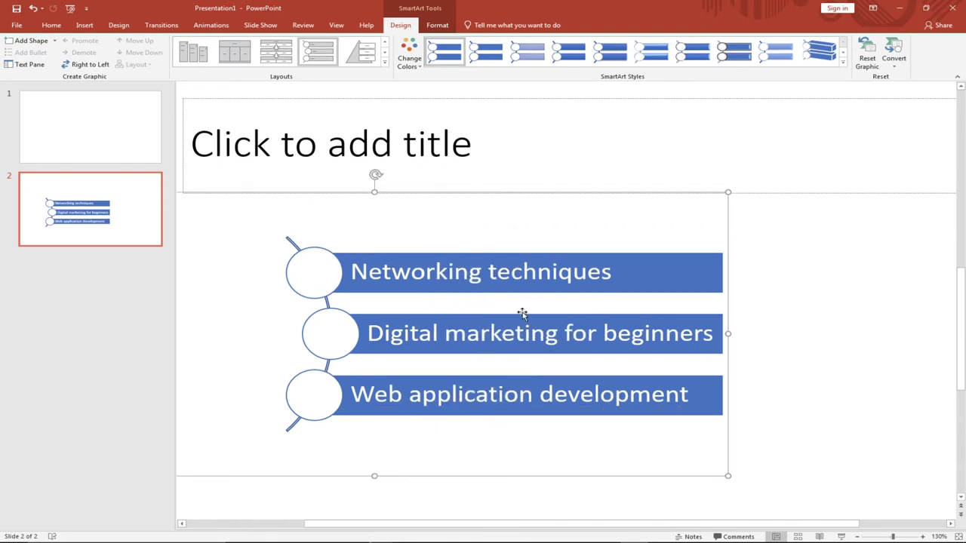
Fill the Networking techniques bar orange and the Digital marketing for beginners bar black.
{"action": "left_click", "coordinate": [628, 270]}
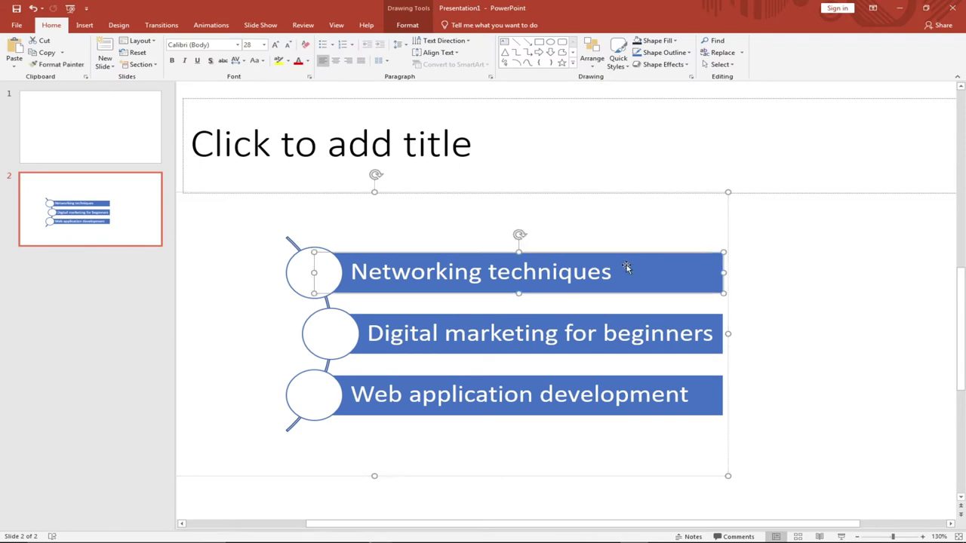
{"action": "left_click", "coordinate": [414, 27]}
{"action": "left_click", "coordinate": [415, 41]}
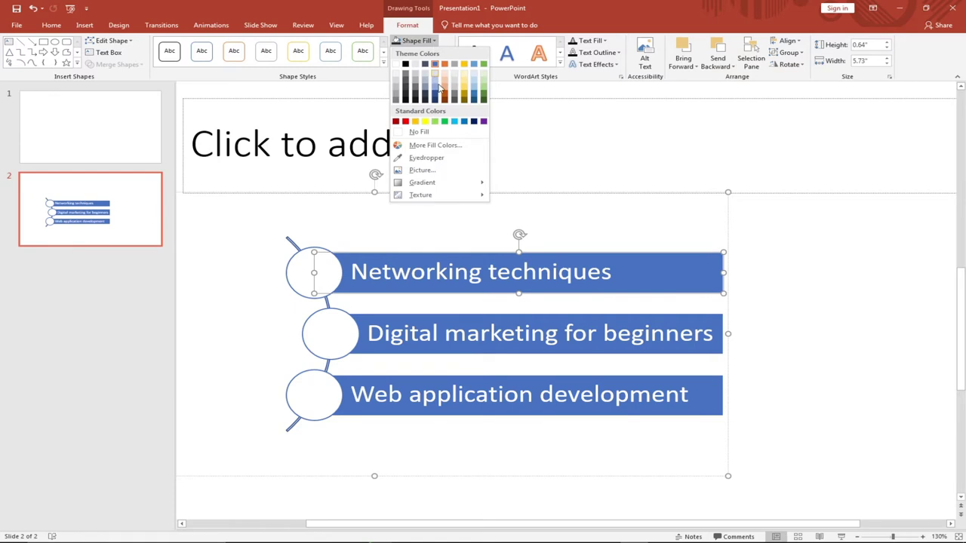
{"action": "left_click", "coordinate": [443, 95]}
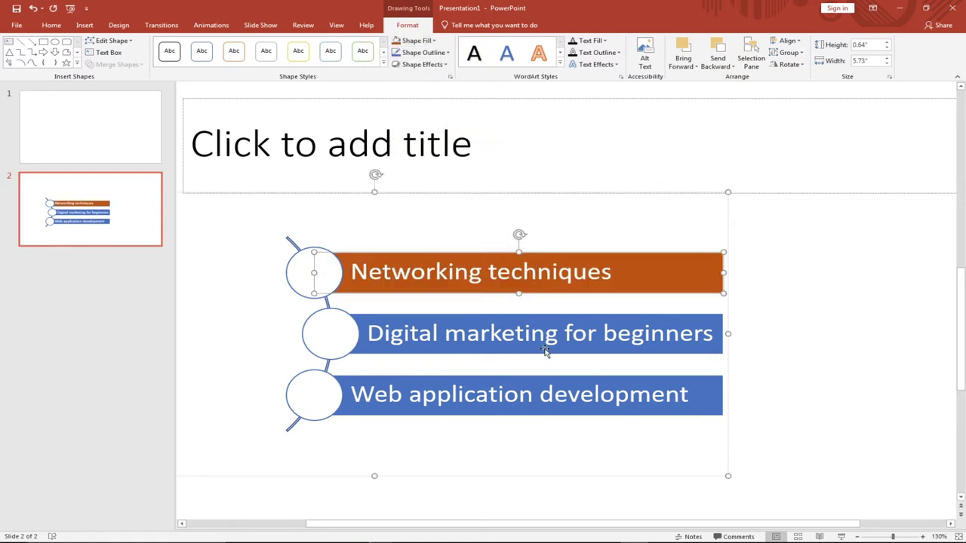
{"action": "key", "text": "Tab"}
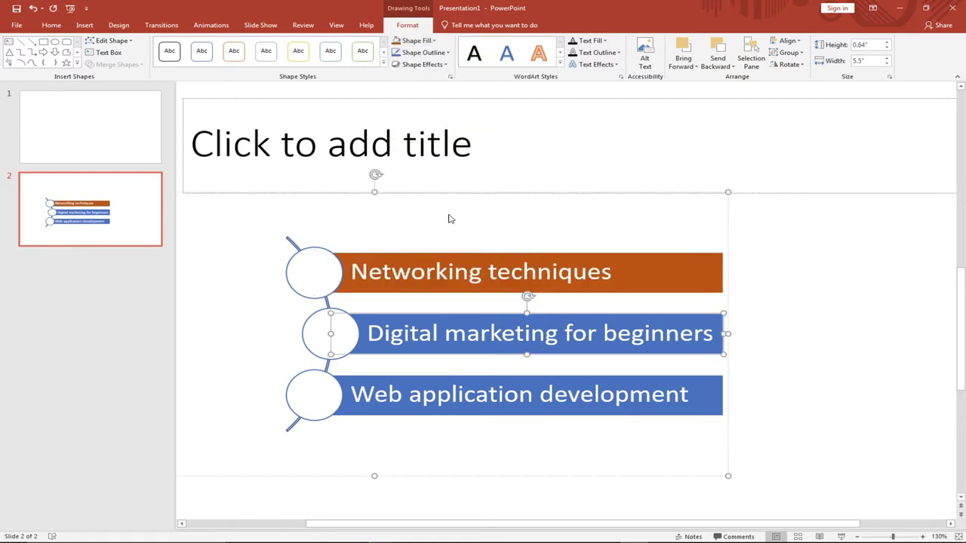
{"action": "left_click", "coordinate": [415, 41]}
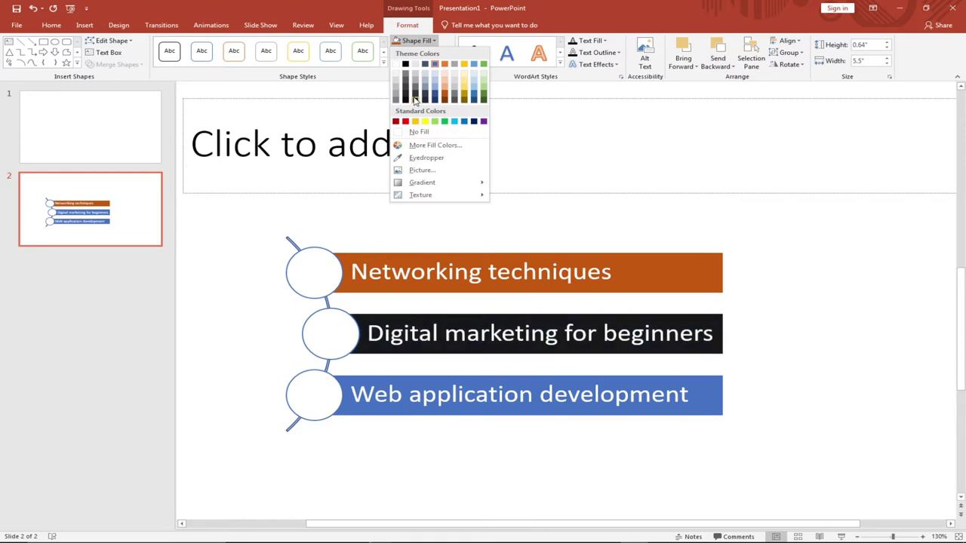
{"action": "left_click", "coordinate": [415, 99]}
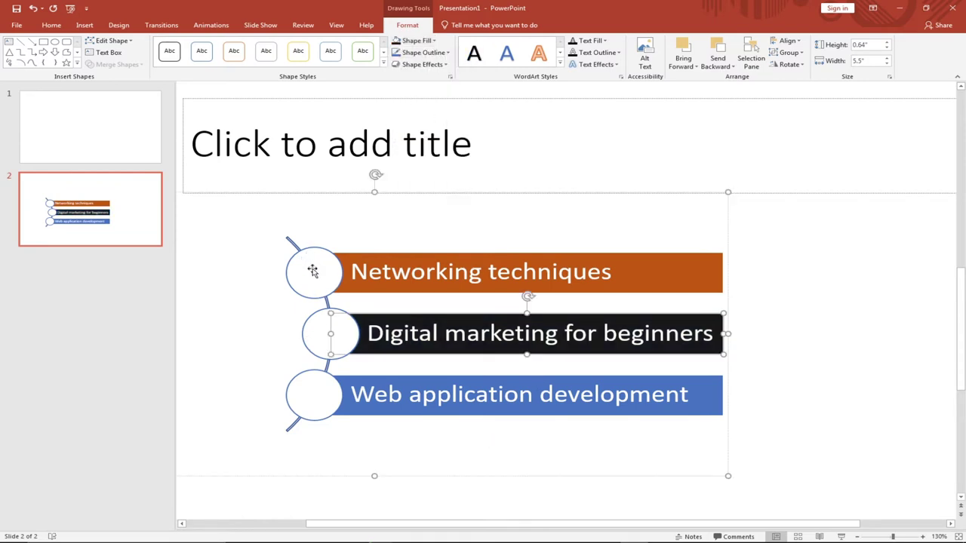
{"action": "left_click", "coordinate": [813, 317]}
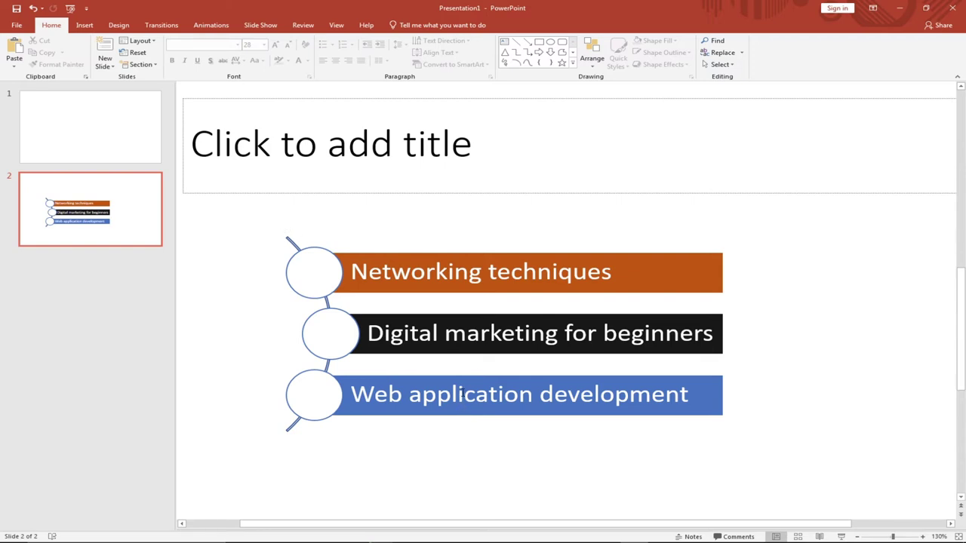
{"action": "left_click", "coordinate": [56, 303]}
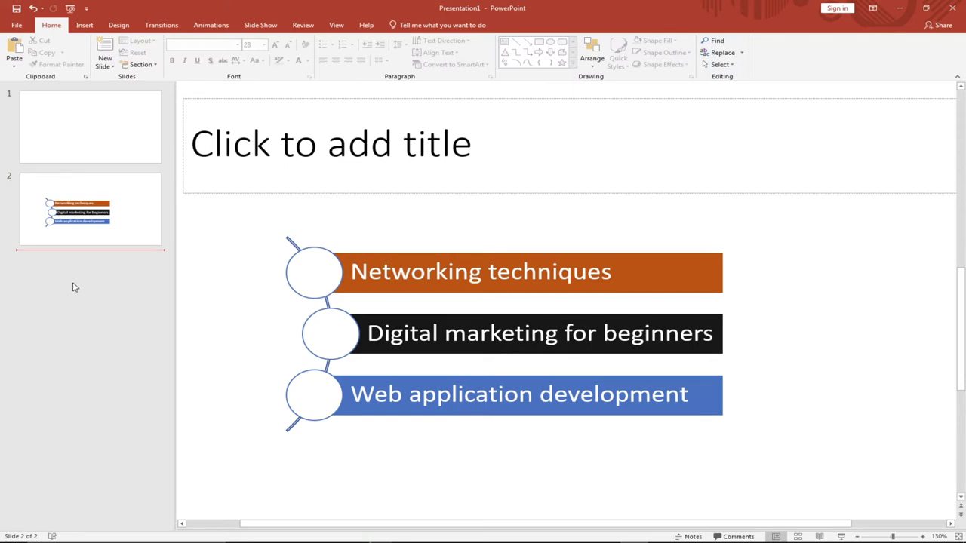
Add a blank slide 3 after slide 2 and start editing its body placeholder.
{"action": "right_click", "coordinate": [89, 283]}
{"action": "left_click", "coordinate": [114, 316]}
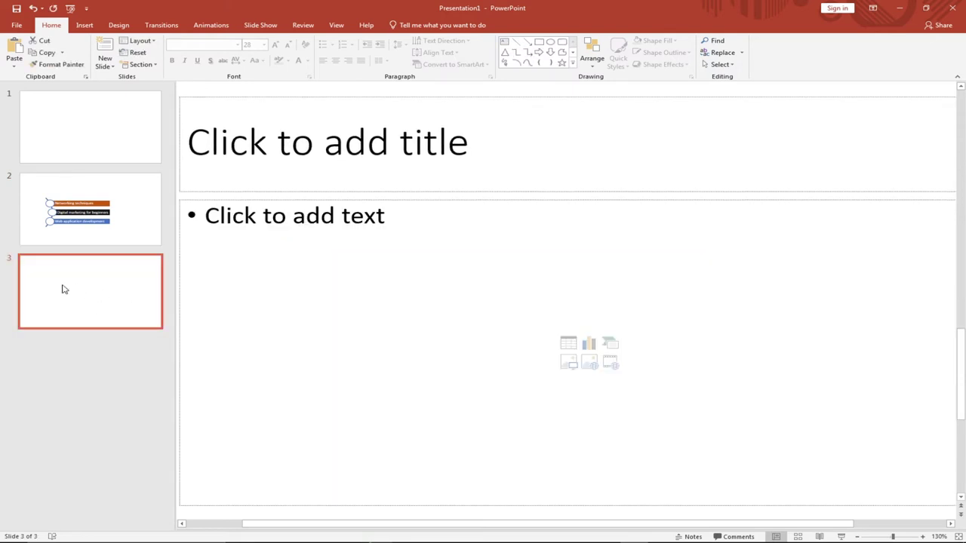
{"action": "left_click", "coordinate": [270, 272]}
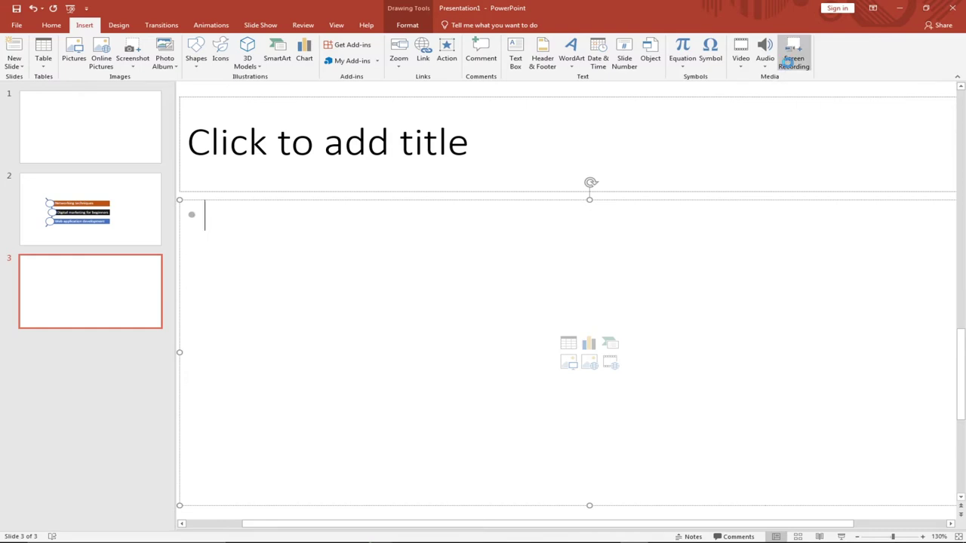
Start a Screen Recording, reselecting a smaller area before recording.
{"action": "left_click", "coordinate": [789, 61]}
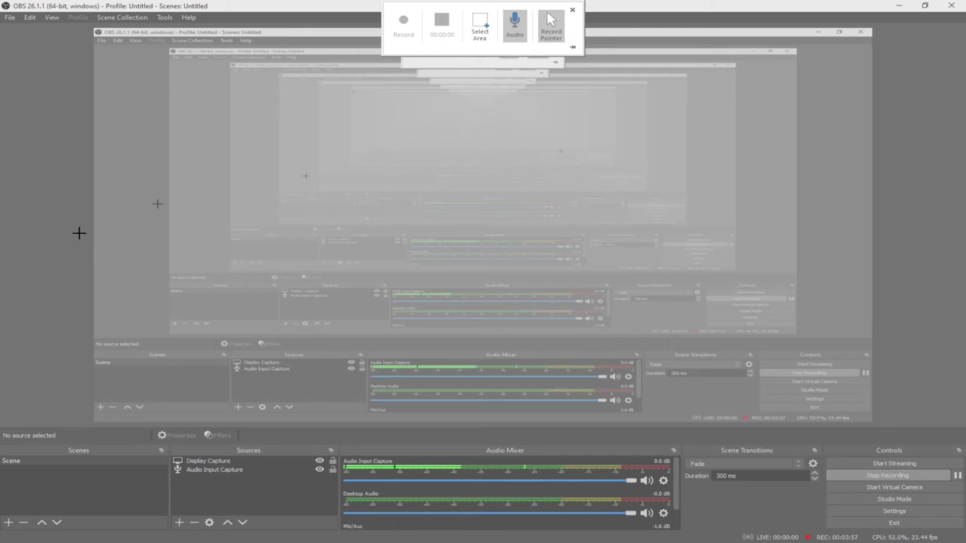
{"action": "left_click_drag", "start_coordinate": [29, 8], "coordinate": [853, 293]}
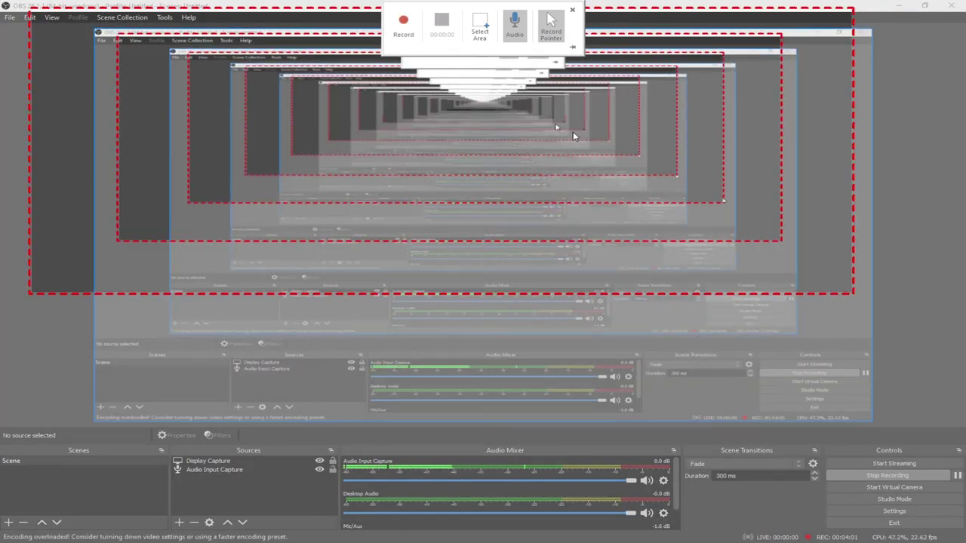
{"action": "left_click", "coordinate": [480, 29]}
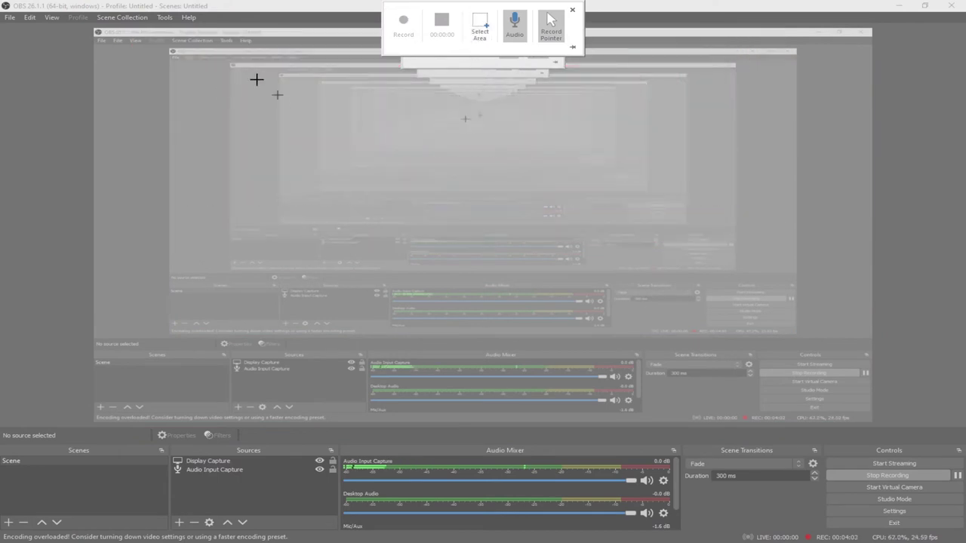
{"action": "left_click_drag", "start_coordinate": [114, 39], "coordinate": [647, 226]}
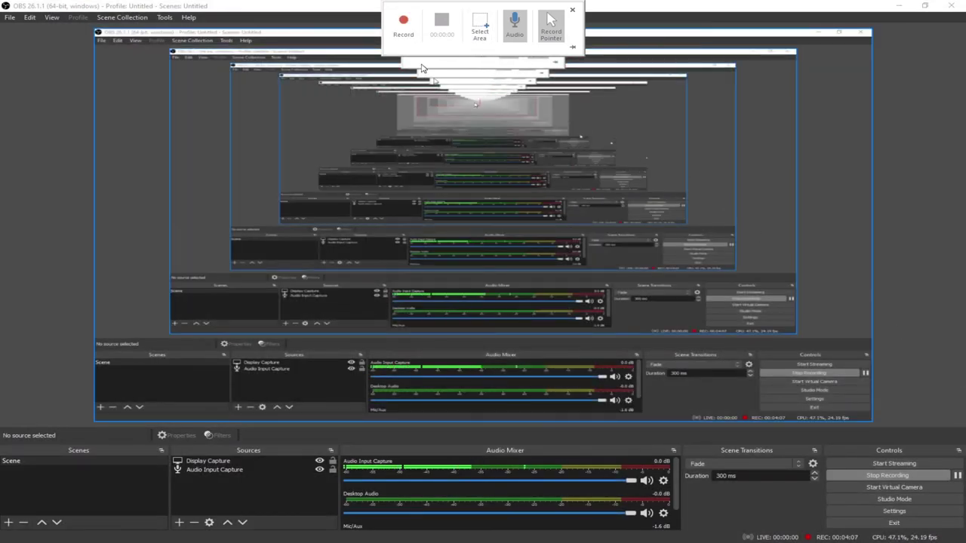
{"action": "left_click", "coordinate": [402, 25]}
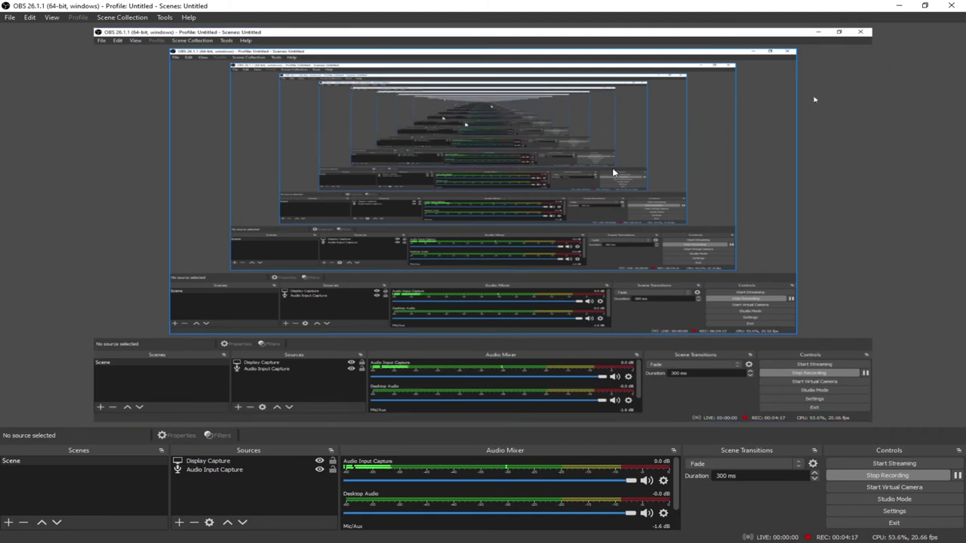
{"action": "left_click", "coordinate": [898, 5]}
Stop the recording with File Explorer's Videos folder showing, placing the clip on slide 3.
{"action": "mouse_move", "coordinate": [458, 36]}
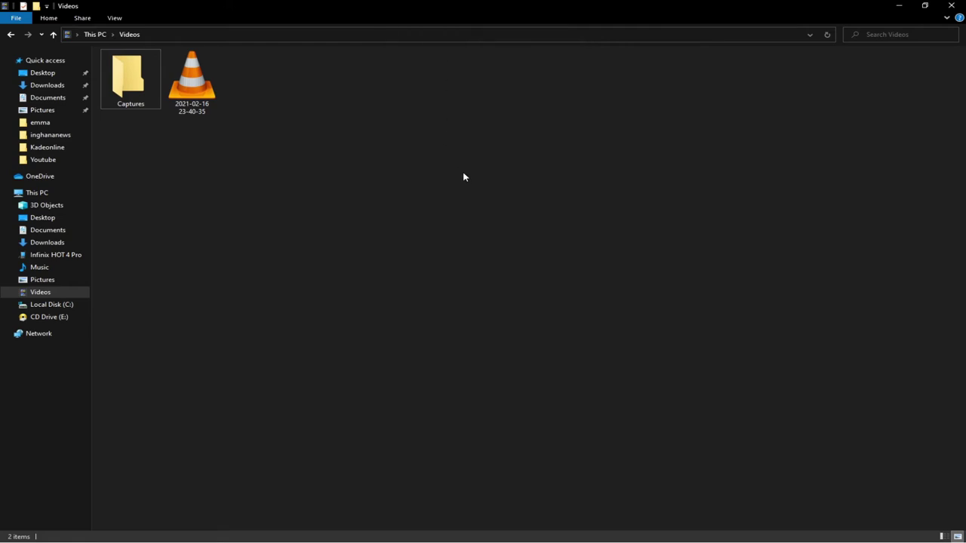
{"action": "mouse_move", "coordinate": [495, 5]}
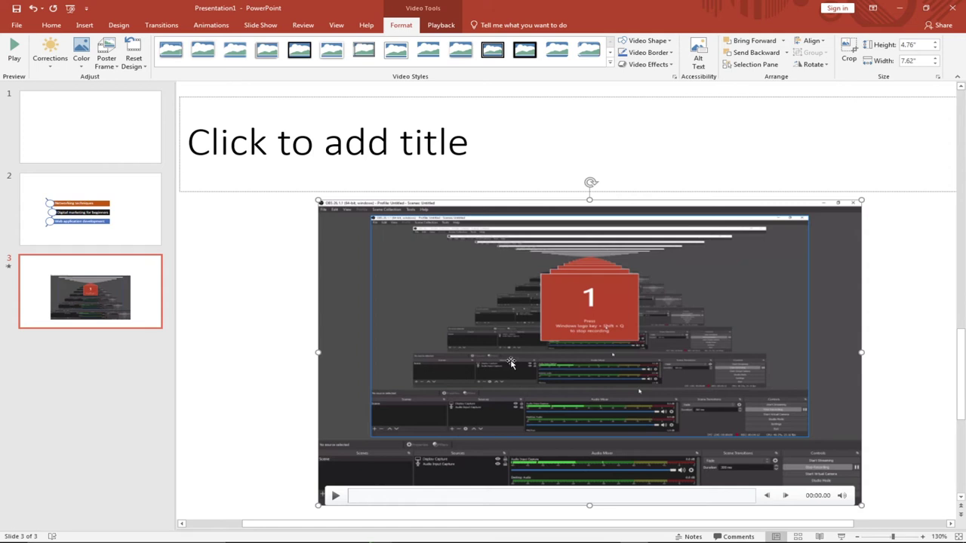
Play the slide 3 screen-recording clip and pause it at 00:10.11.
{"action": "left_click", "coordinate": [337, 497]}
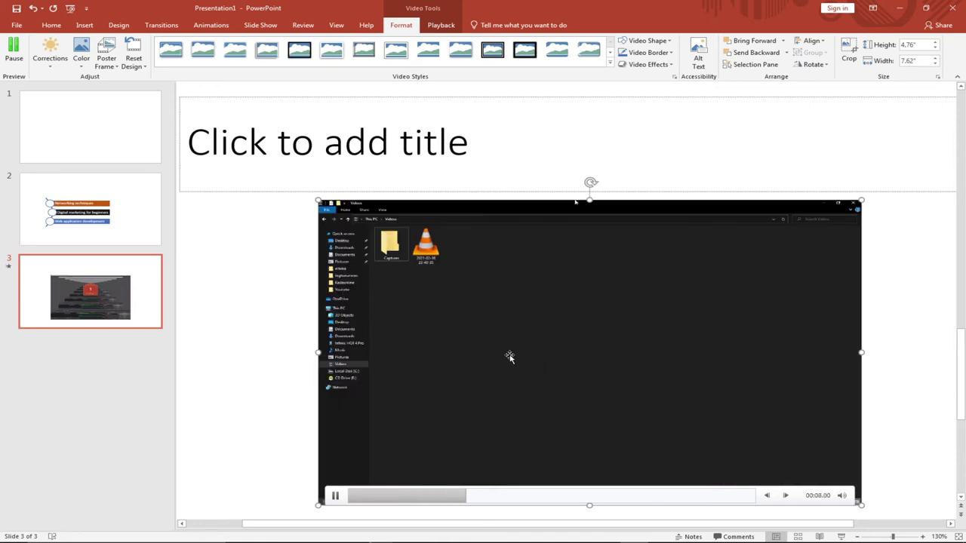
{"action": "left_click", "coordinate": [335, 496]}
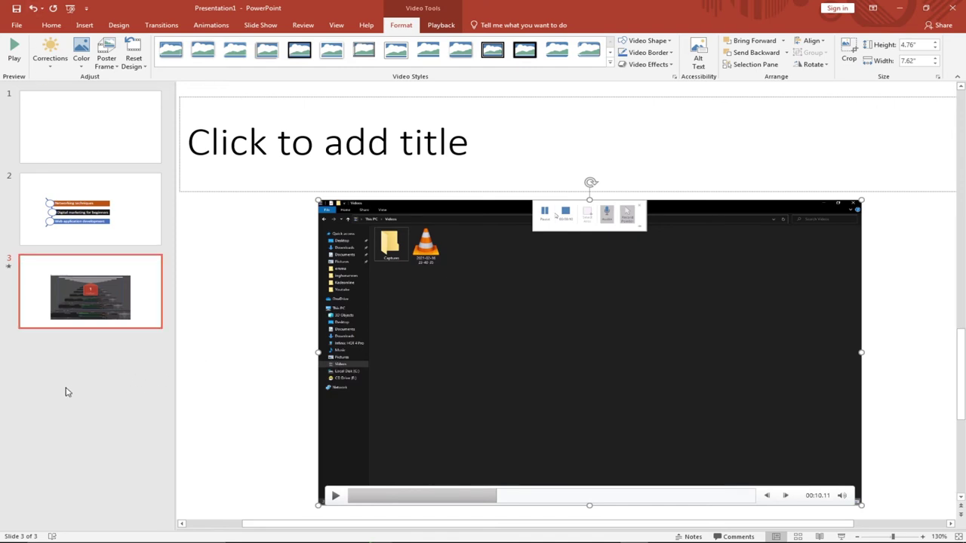
{"action": "right_click", "coordinate": [70, 387]}
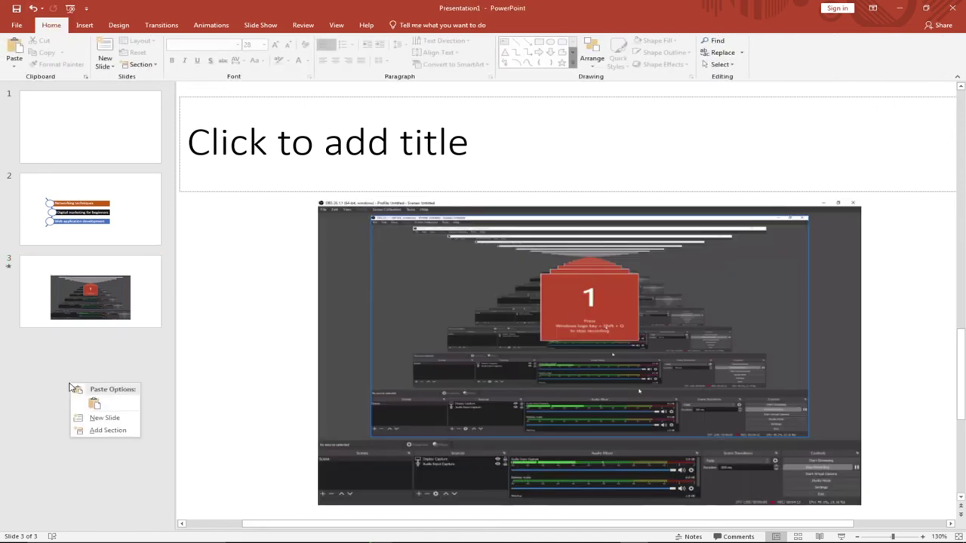
Add a new slide 4 and use a command from the Insert ribbon.
{"action": "left_click", "coordinate": [96, 418]}
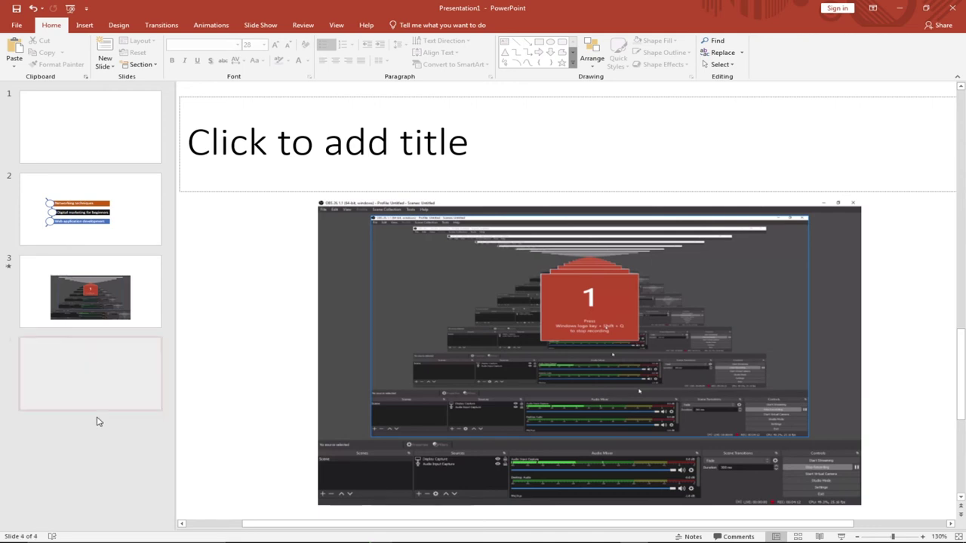
{"action": "left_click", "coordinate": [255, 210]}
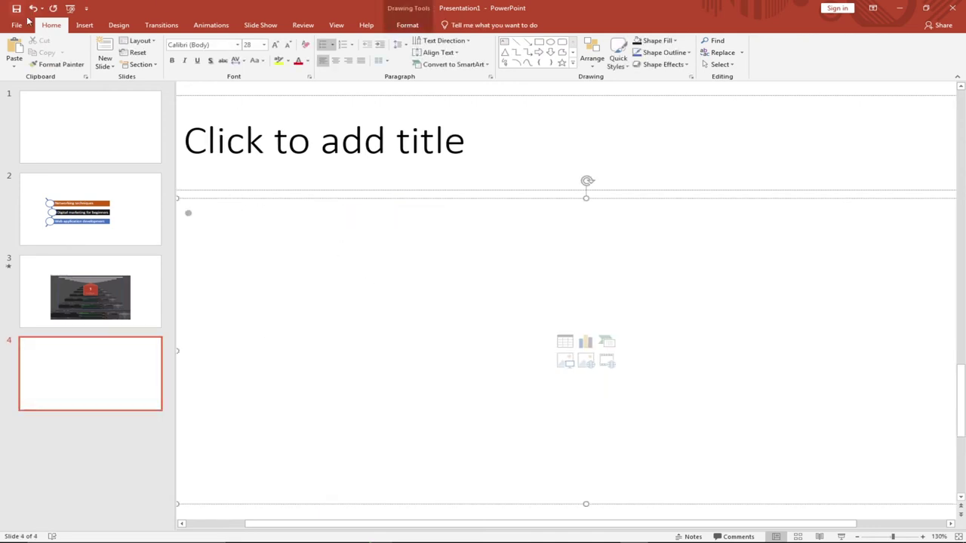
{"action": "left_click", "coordinate": [84, 25]}
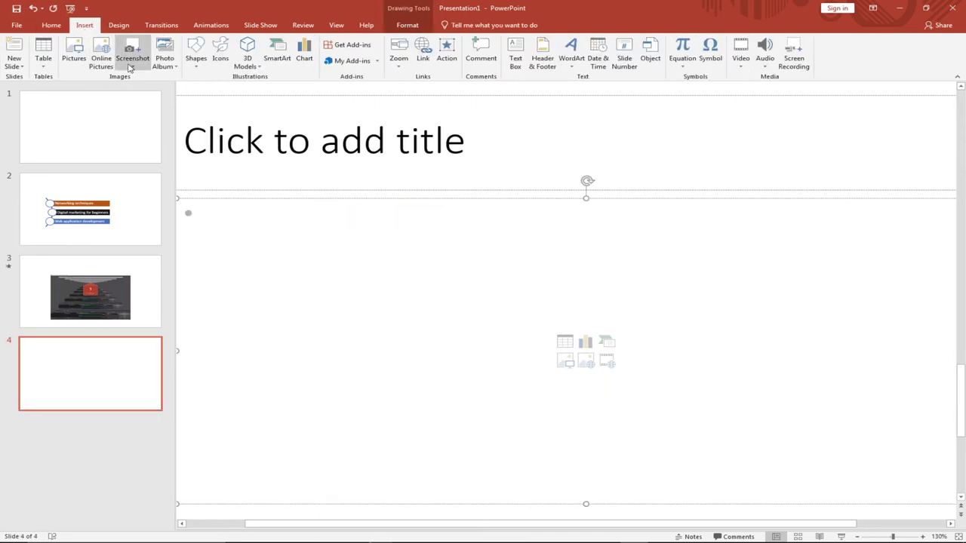
{"action": "left_click", "coordinate": [198, 64]}
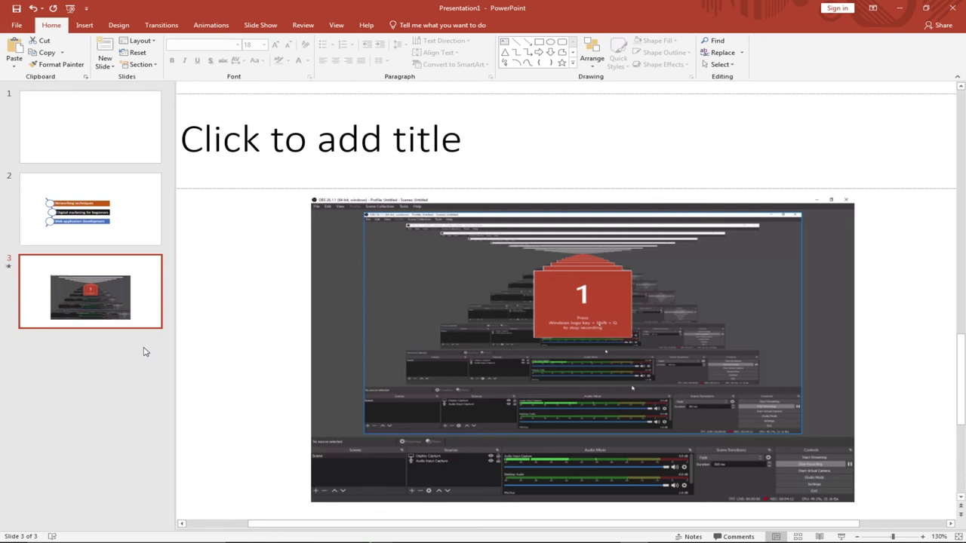
Add another new slide after slide 3 and activate its body text area.
{"action": "right_click", "coordinate": [86, 369]}
{"action": "left_click", "coordinate": [106, 399]}
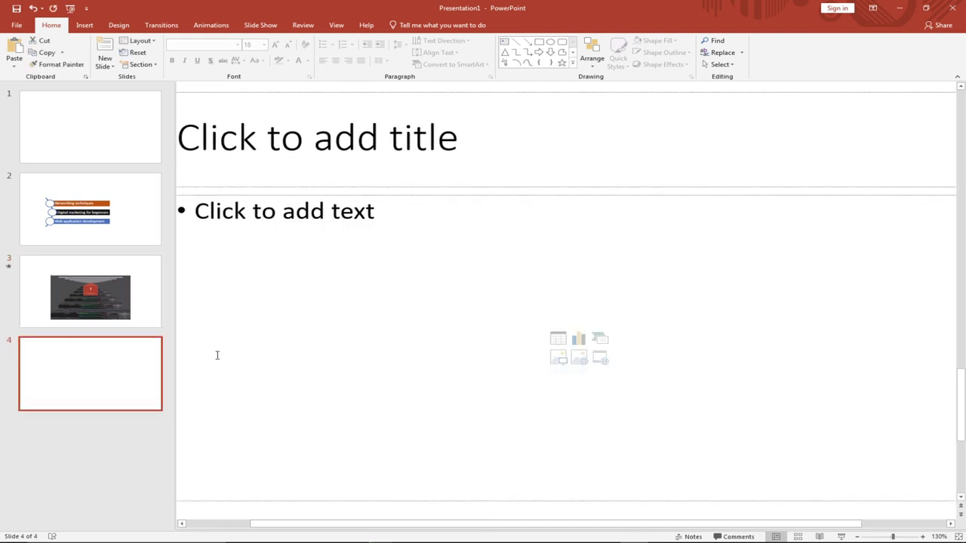
{"action": "left_click", "coordinate": [363, 302]}
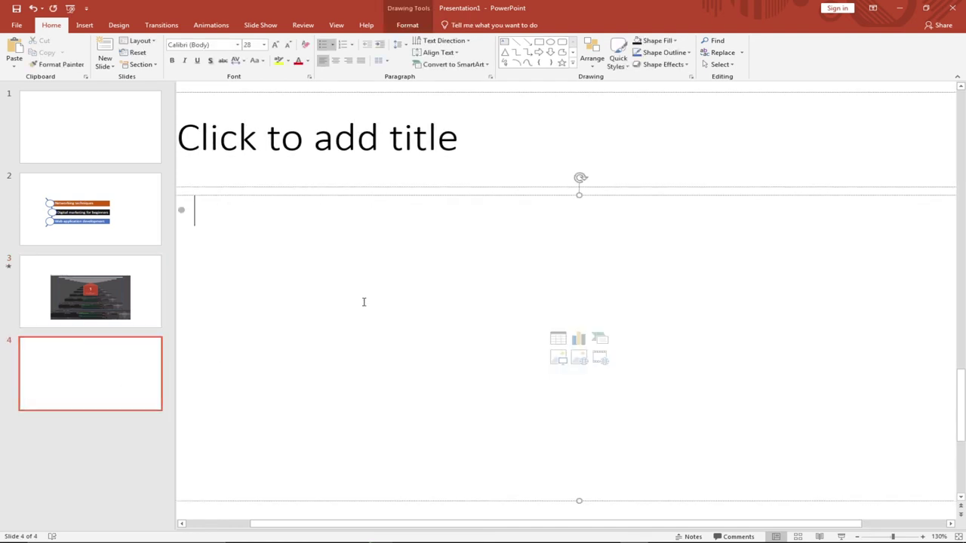
Draw a large oval circle and move it up below the title.
{"action": "left_click", "coordinate": [85, 26]}
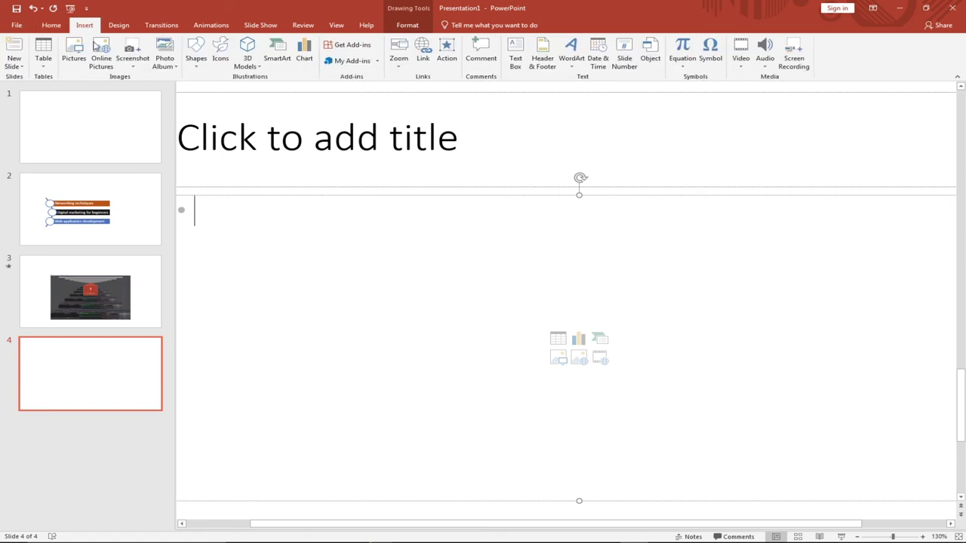
{"action": "left_click", "coordinate": [196, 51]}
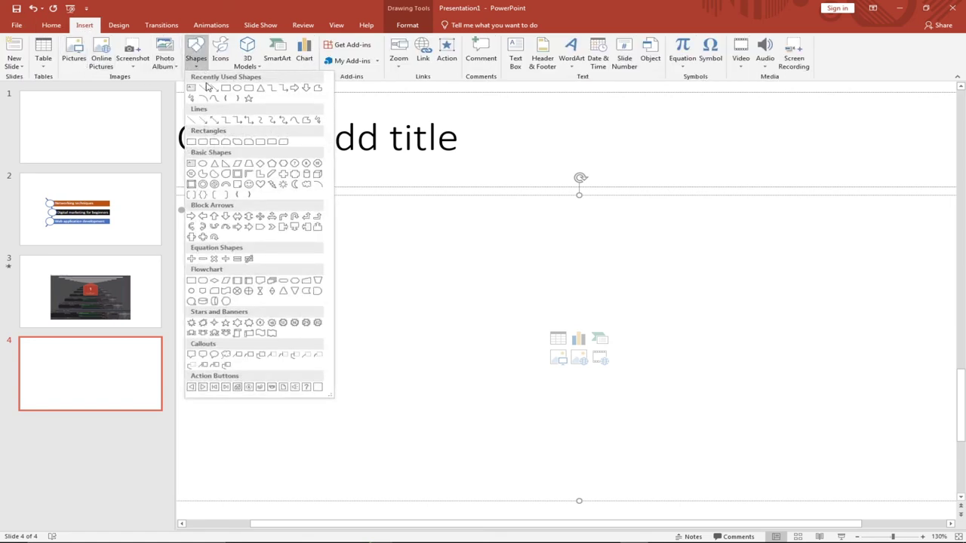
{"action": "left_click", "coordinate": [248, 89]}
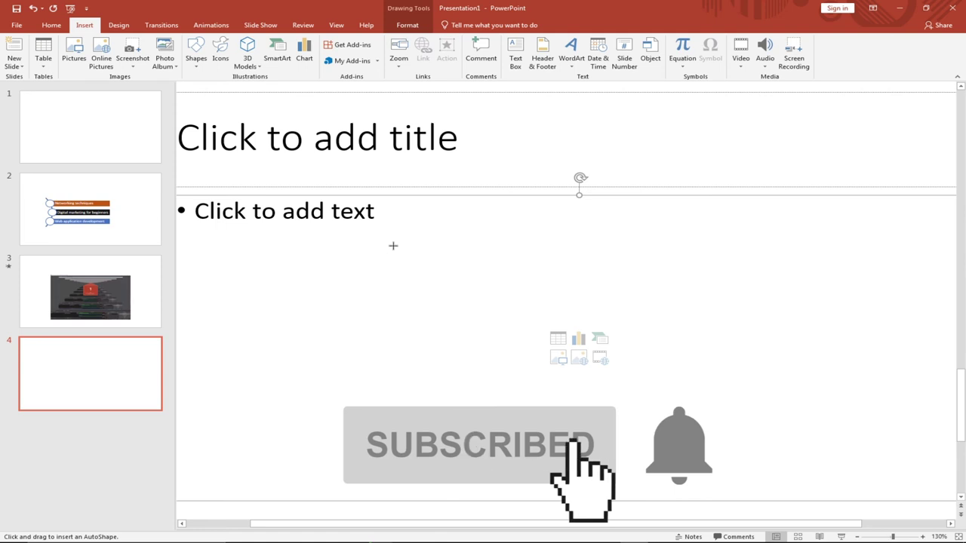
{"action": "left_click_drag", "start_coordinate": [390, 239], "coordinate": [712, 450]}
{"action": "left_click_drag", "start_coordinate": [585, 386], "coordinate": [477, 355]}
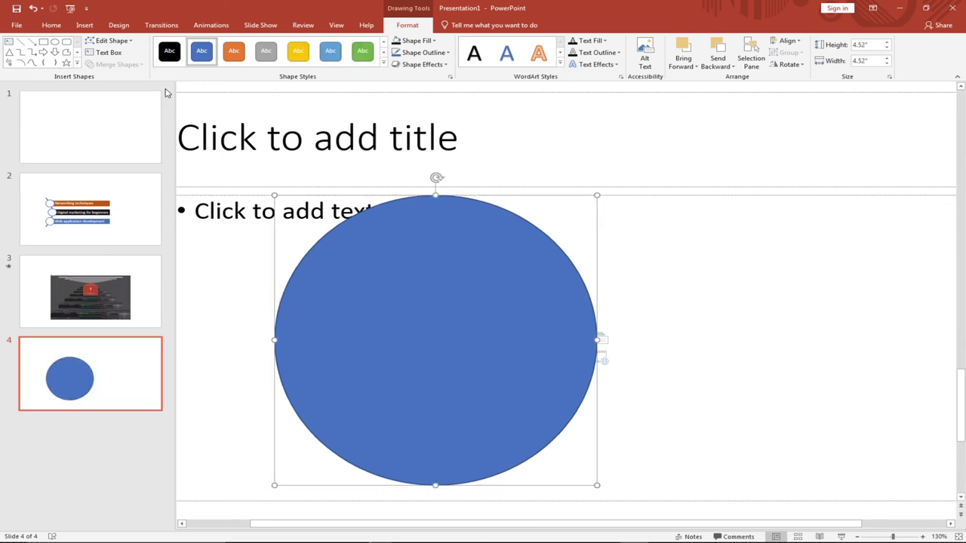
Draw a triangle overlapping the circle's right side, then select both shapes.
{"action": "left_click", "coordinate": [77, 64]}
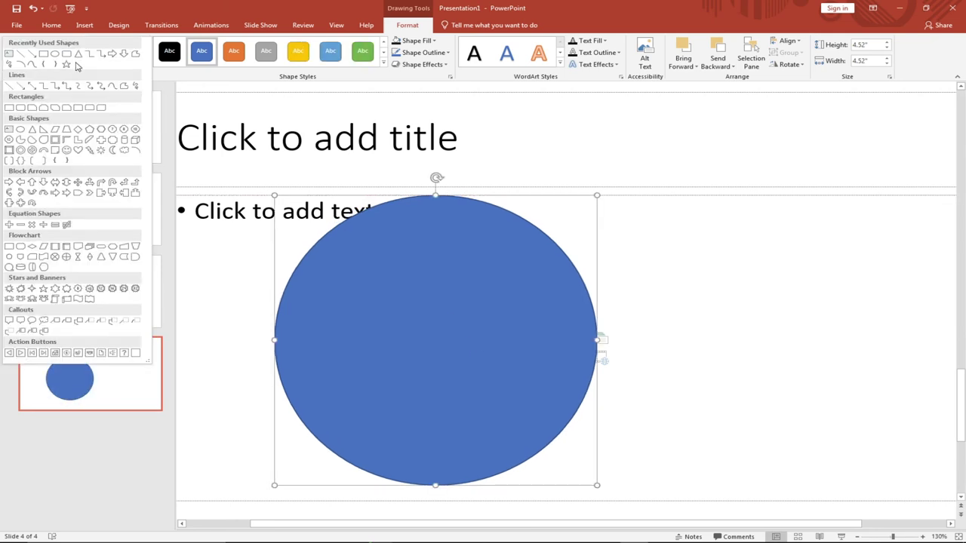
{"action": "left_click", "coordinate": [77, 53]}
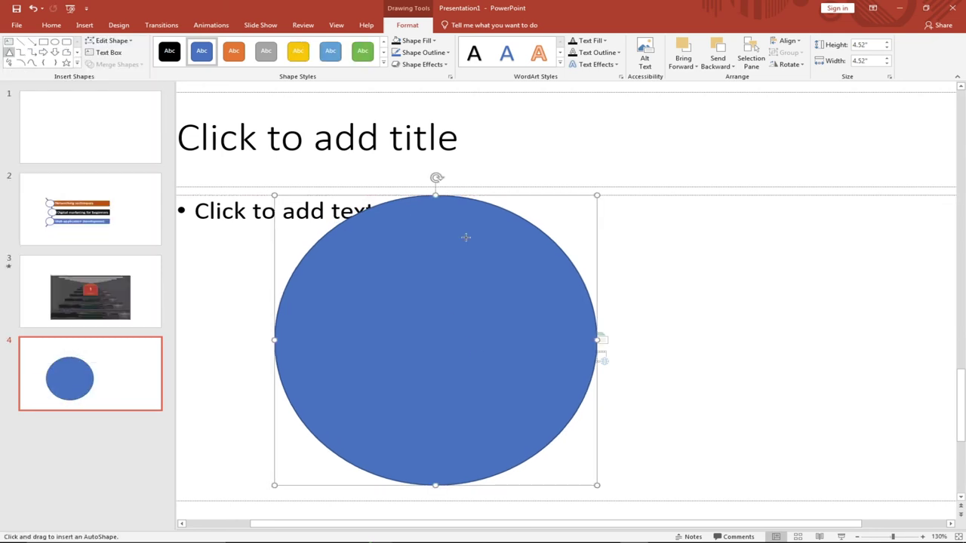
{"action": "left_click_drag", "start_coordinate": [492, 196], "coordinate": [810, 442]}
{"action": "left_click_drag", "start_coordinate": [689, 378], "coordinate": [596, 352]}
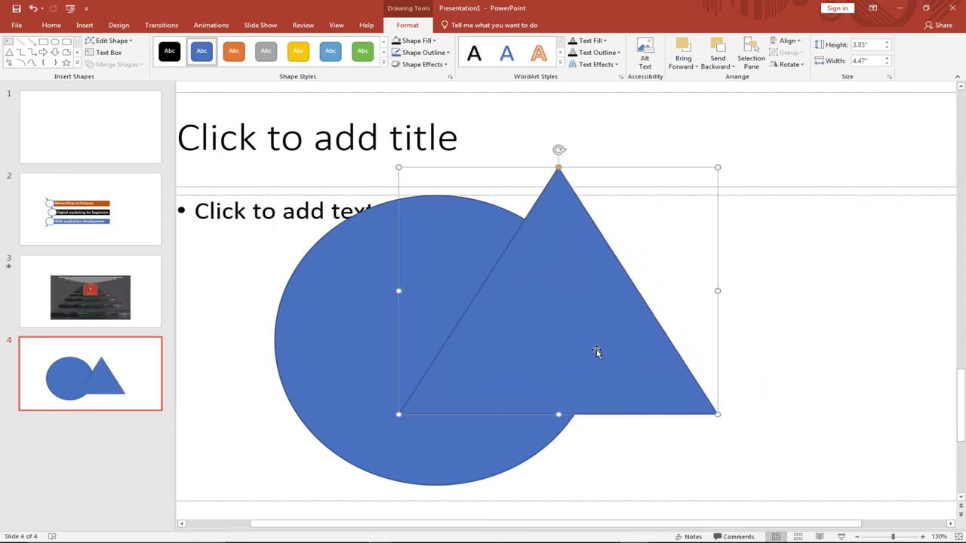
{"action": "left_click", "coordinate": [356, 325], "text": "shift"}
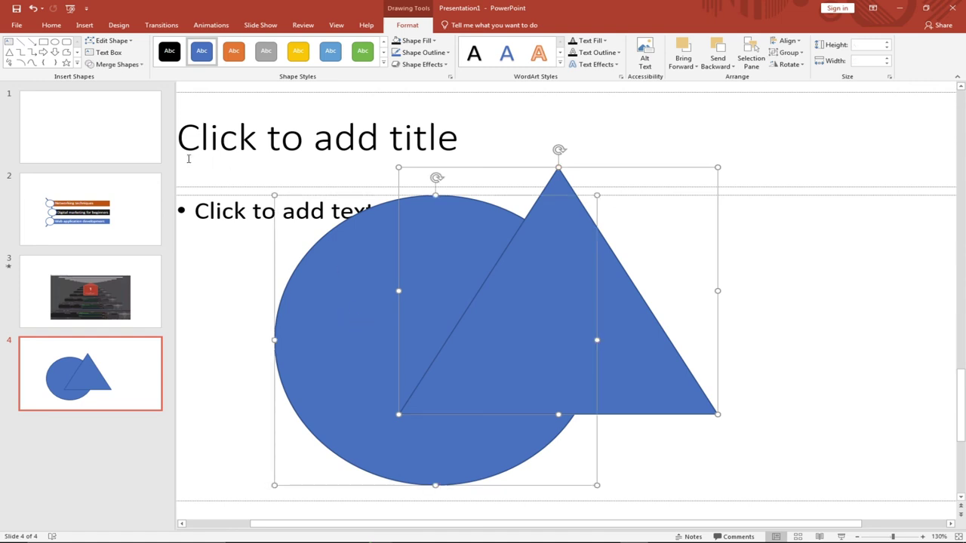
Intersect the circle and triangle into one blue wedge, then shift it slightly left.
{"action": "left_click", "coordinate": [143, 68]}
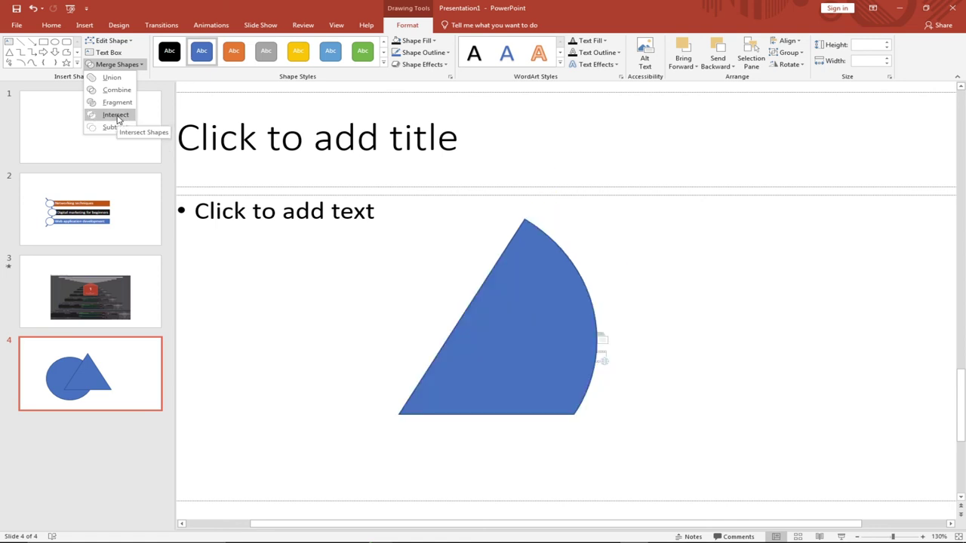
{"action": "left_click", "coordinate": [117, 116]}
{"action": "left_click", "coordinate": [619, 338]}
{"action": "left_click_drag", "start_coordinate": [557, 340], "coordinate": [462, 347]}
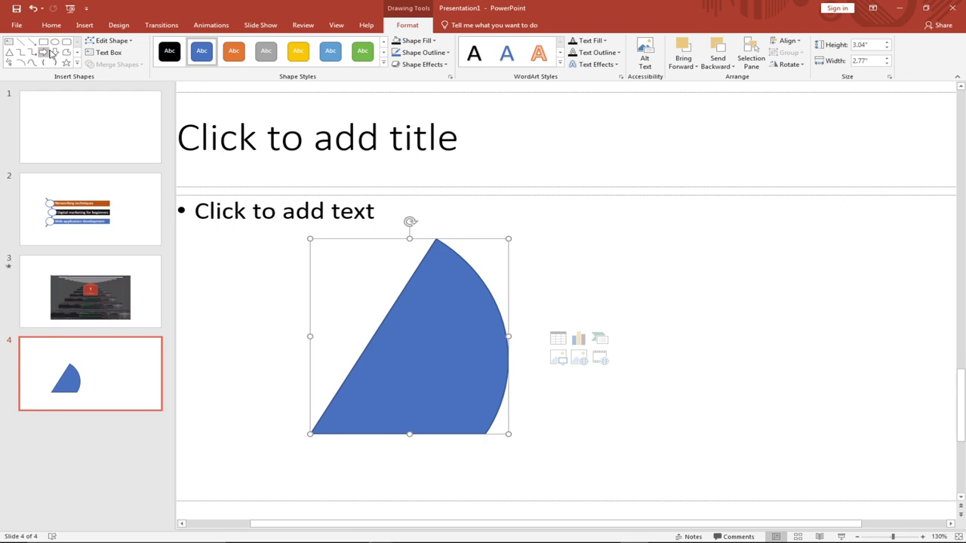
Draw a pentagon arrow right of the wedge and a tall oval overlapping its left side.
{"action": "left_click", "coordinate": [77, 66]}
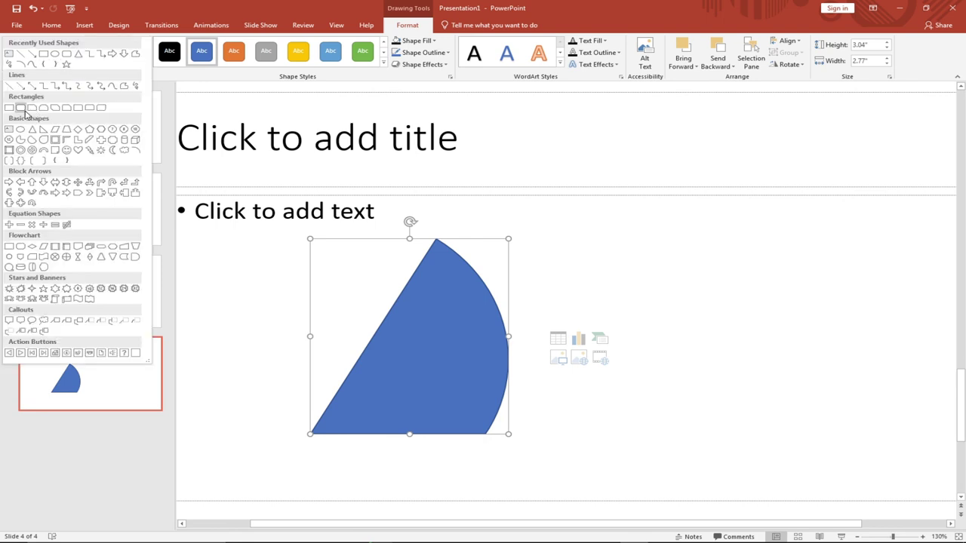
{"action": "left_click", "coordinate": [108, 187]}
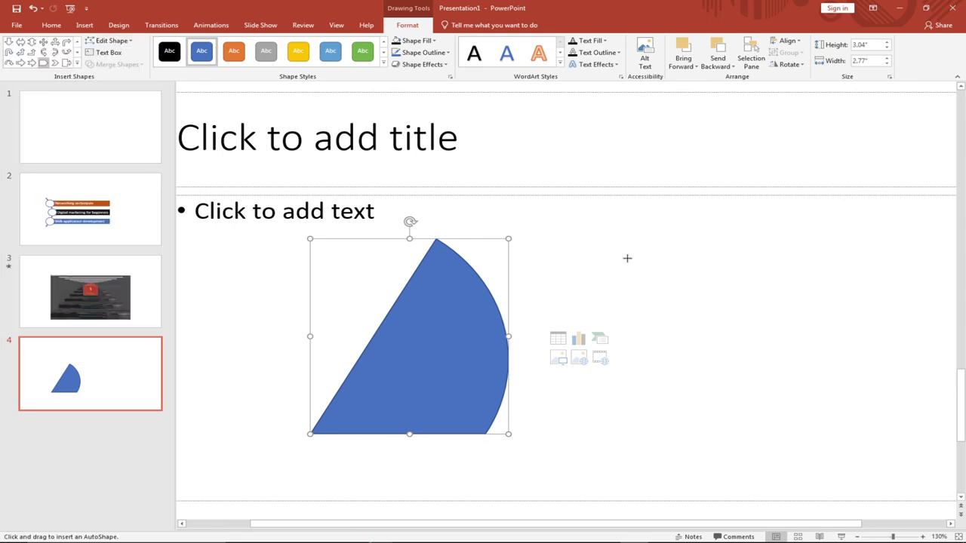
{"action": "mouse_move", "coordinate": [579, 233]}
{"action": "left_mouse_down"}
{"action": "mouse_move", "coordinate": [761, 362]}
{"action": "mouse_move", "coordinate": [789, 371]}
{"action": "left_mouse_up"}
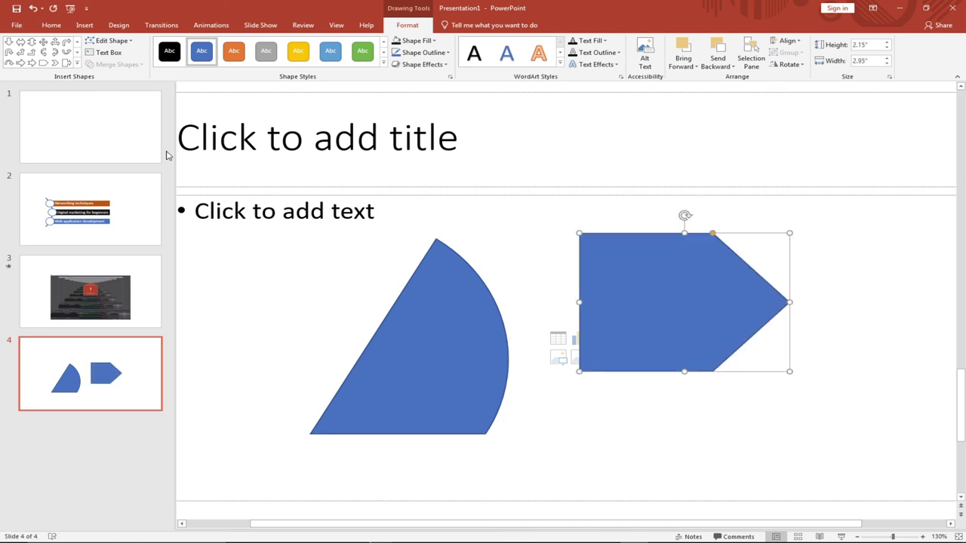
{"action": "left_click", "coordinate": [78, 63]}
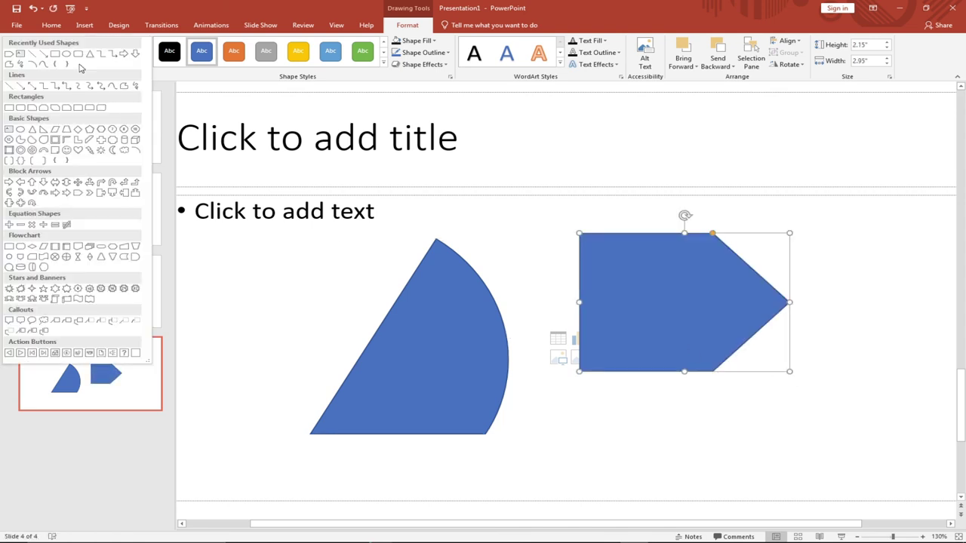
{"action": "left_click", "coordinate": [67, 54]}
{"action": "left_click_drag", "start_coordinate": [532, 224], "coordinate": [706, 490]}
{"action": "left_click_drag", "start_coordinate": [667, 315], "coordinate": [655, 305]}
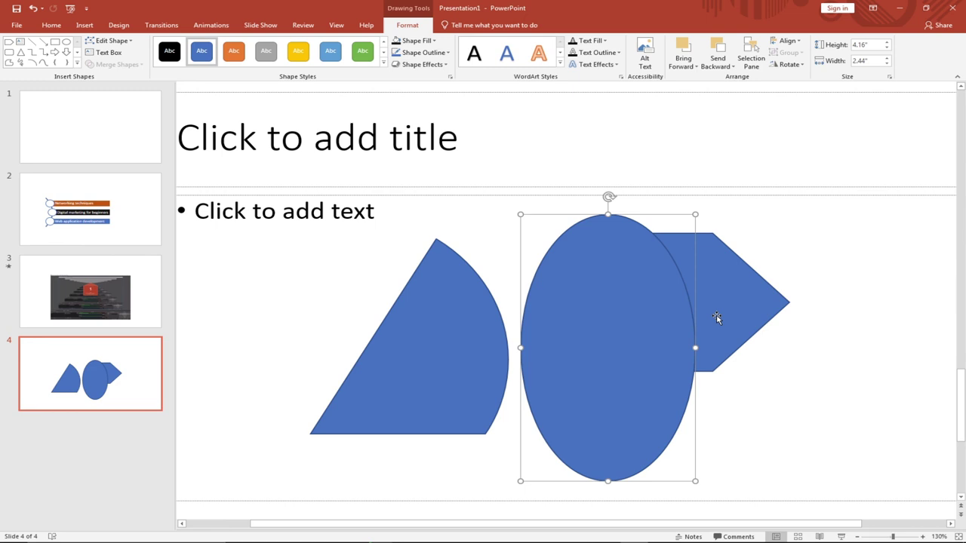
Union the oval and pentagon arrow into a single blue shape.
{"action": "left_click", "coordinate": [756, 294], "text": "shift"}
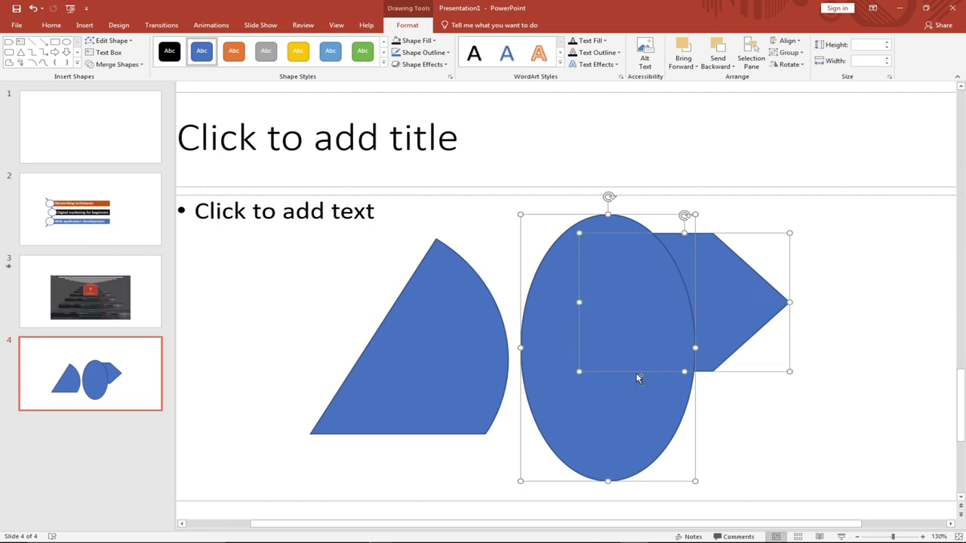
{"action": "left_click", "coordinate": [117, 64]}
{"action": "left_click", "coordinate": [115, 127]}
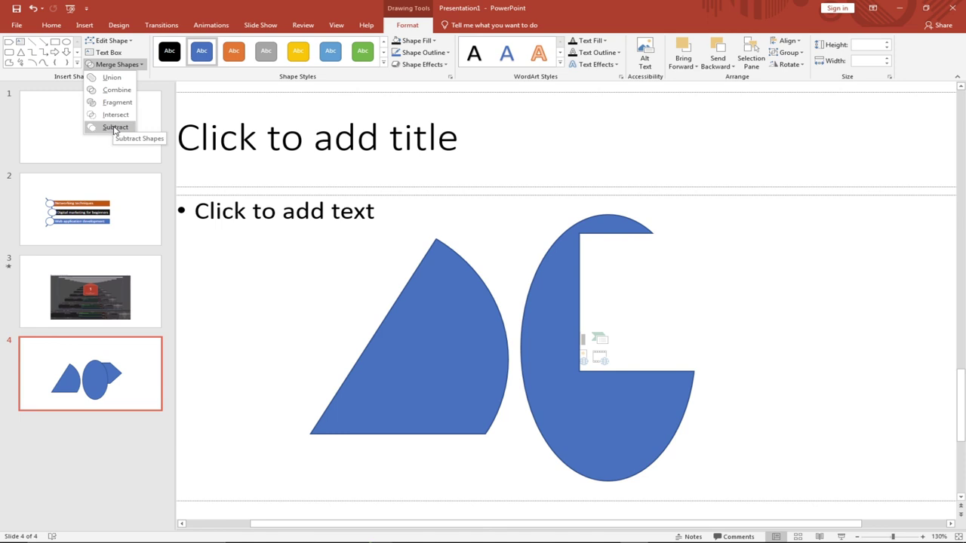
{"action": "left_click", "coordinate": [113, 78]}
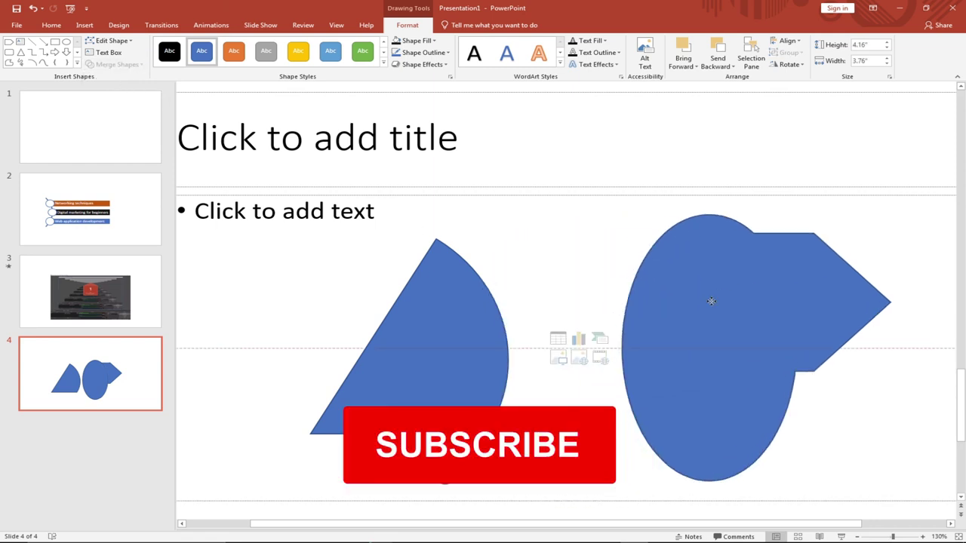